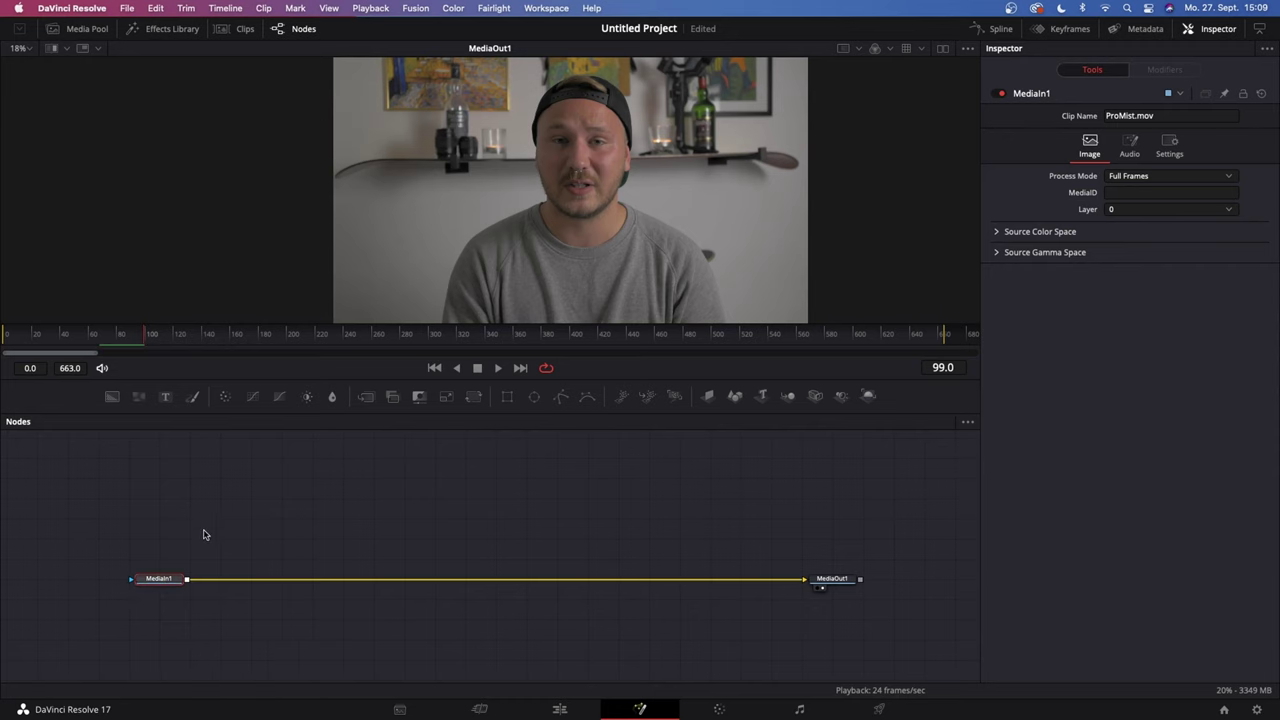
Drop LOGO white.png from the Media Pool over the footage via Merge1, then add a Polygon node
left_click(838, 586)
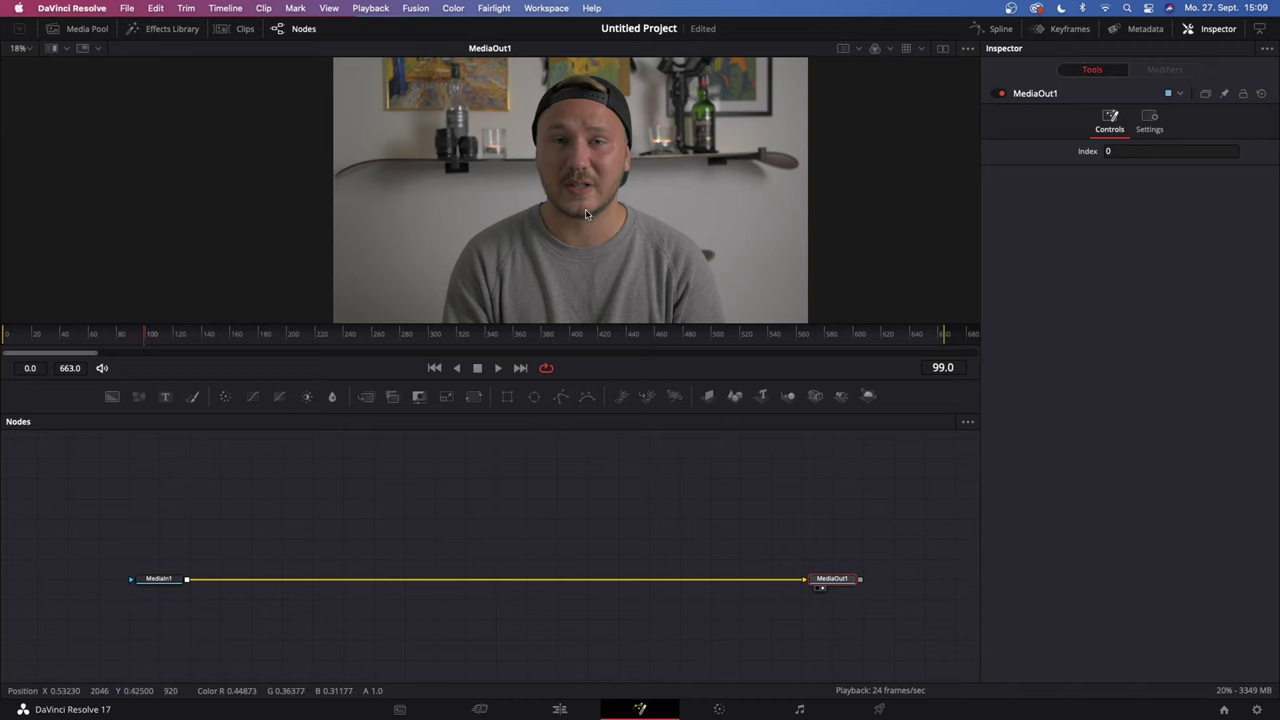
left_click(174, 197)
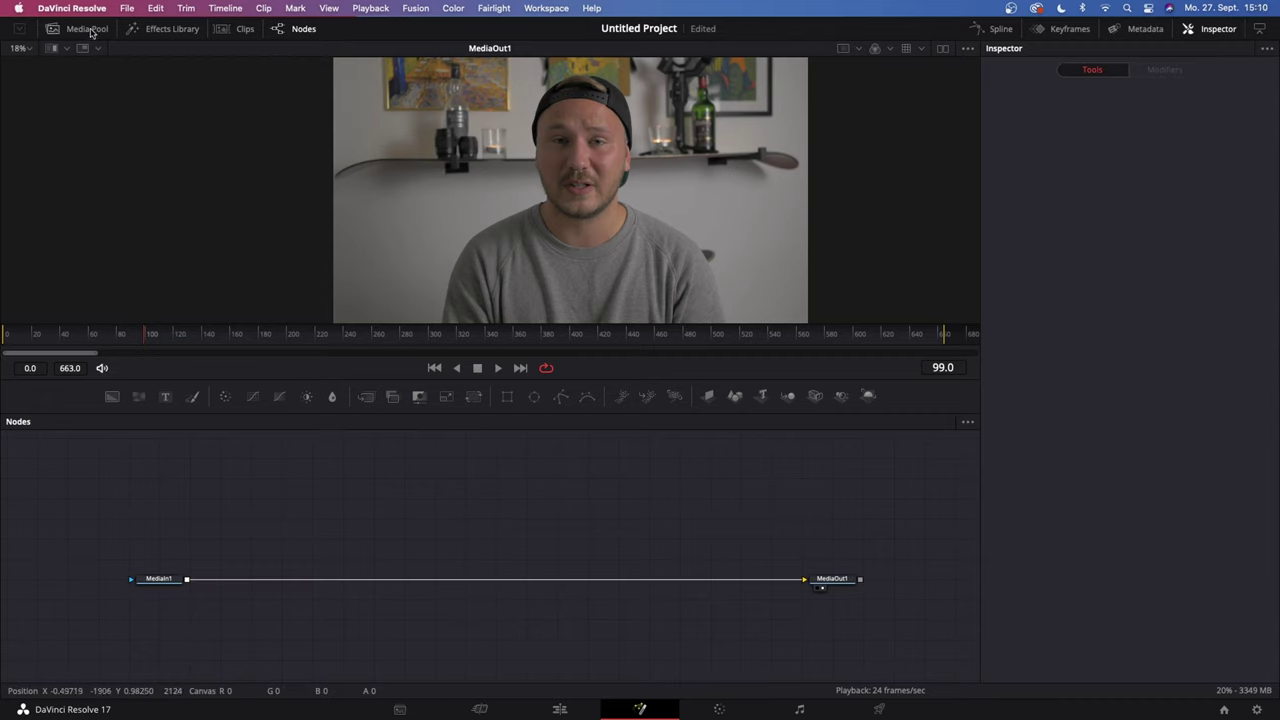
left_click(90, 31)
left_click_drag(246, 85, 187, 580)
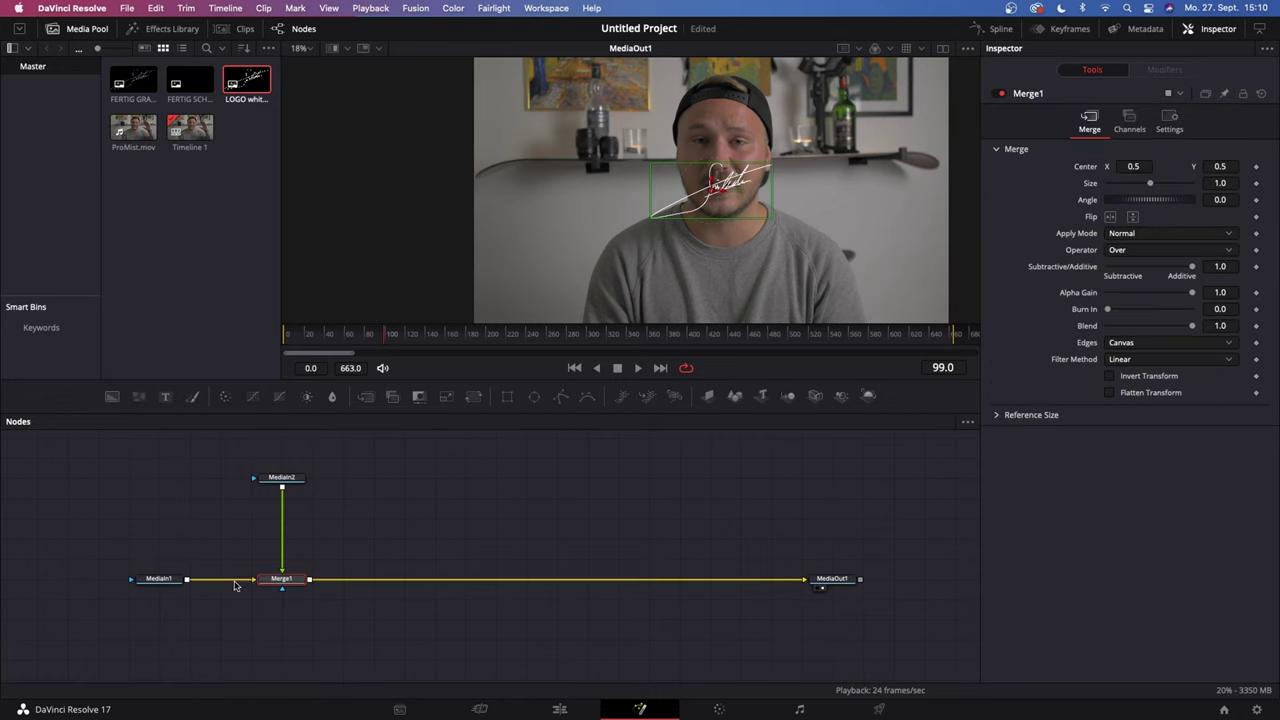
left_click(286, 478)
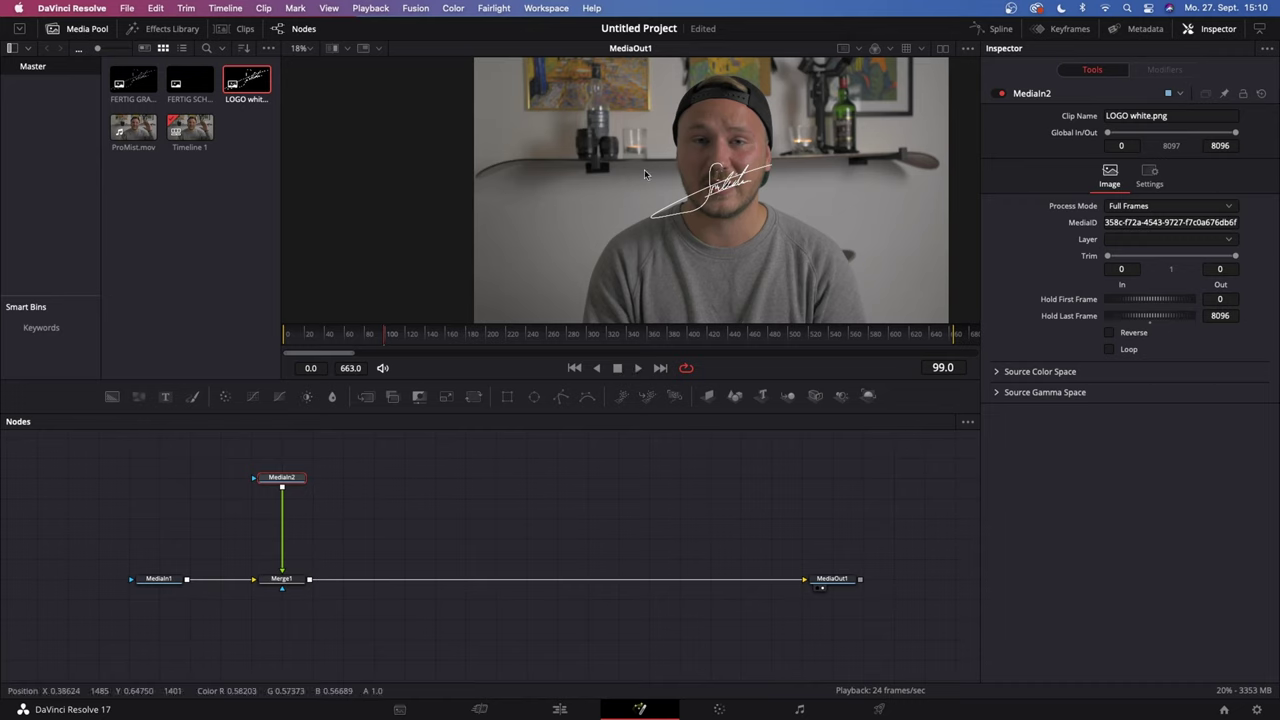
left_click_drag(282, 477, 282, 518)
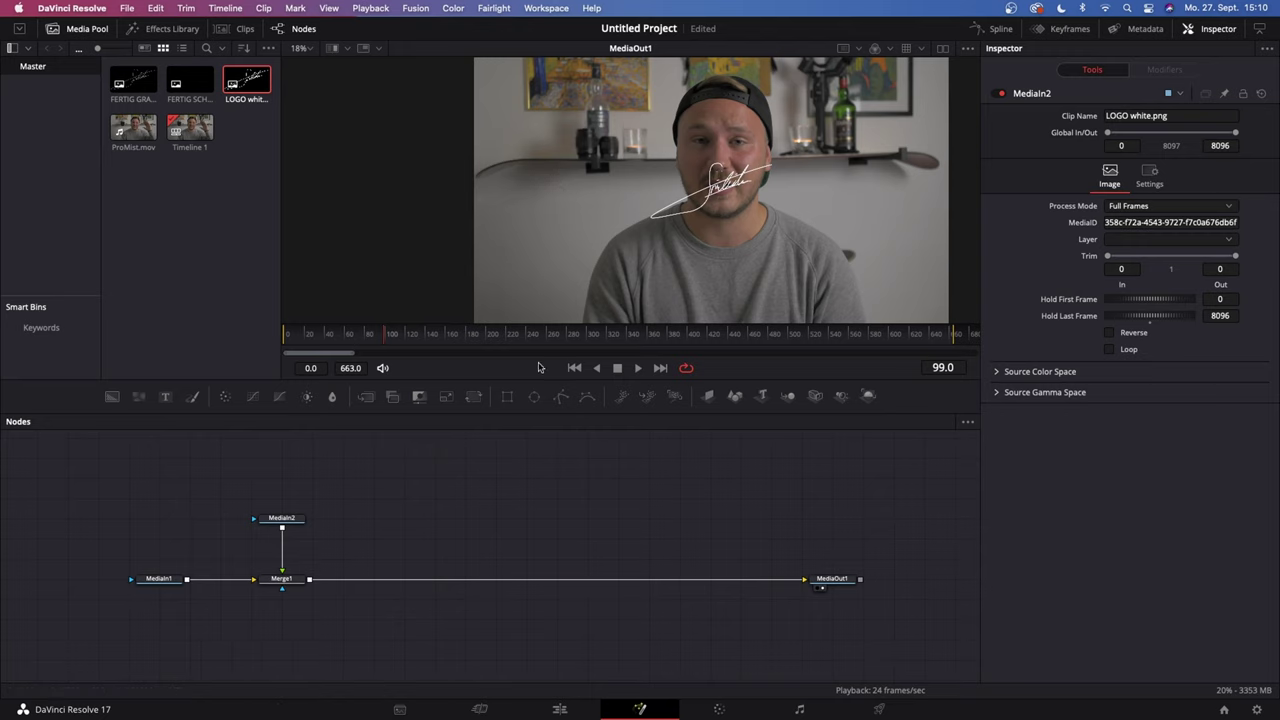
left_click_drag(561, 396, 588, 484)
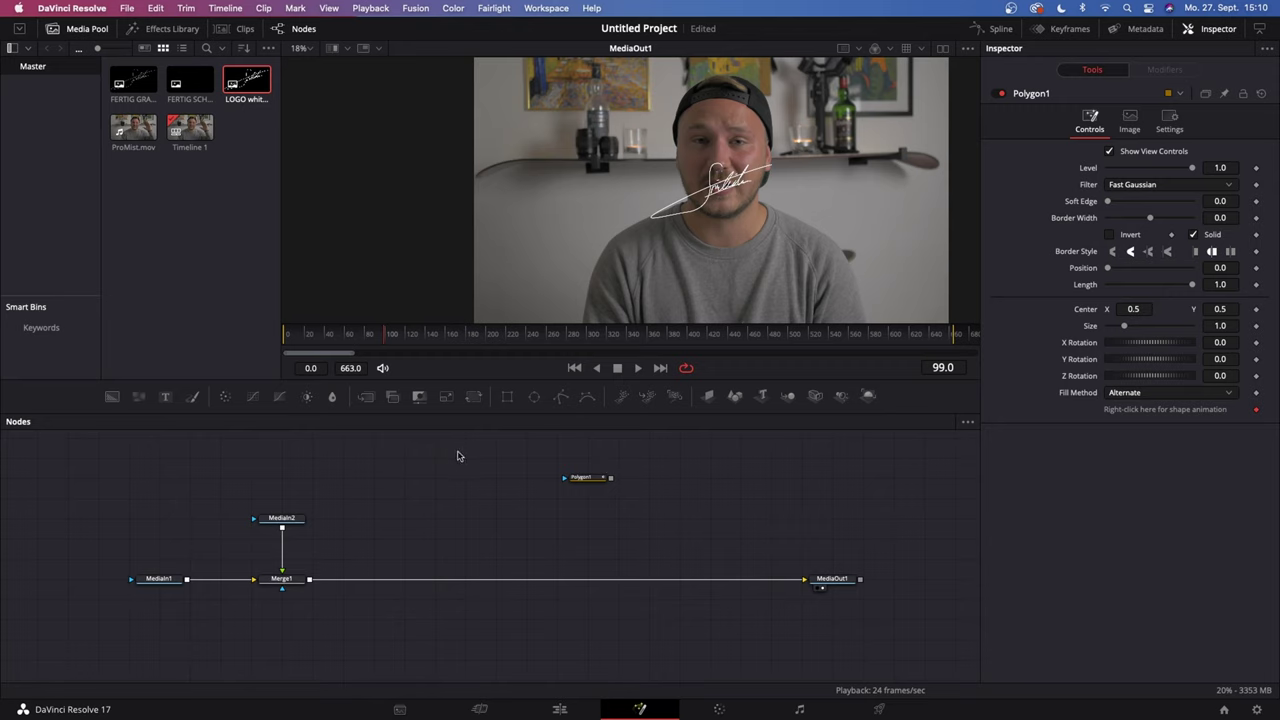
Select Polygon1 and begin the zigzag with points across the left half of the frame
left_click(587, 479)
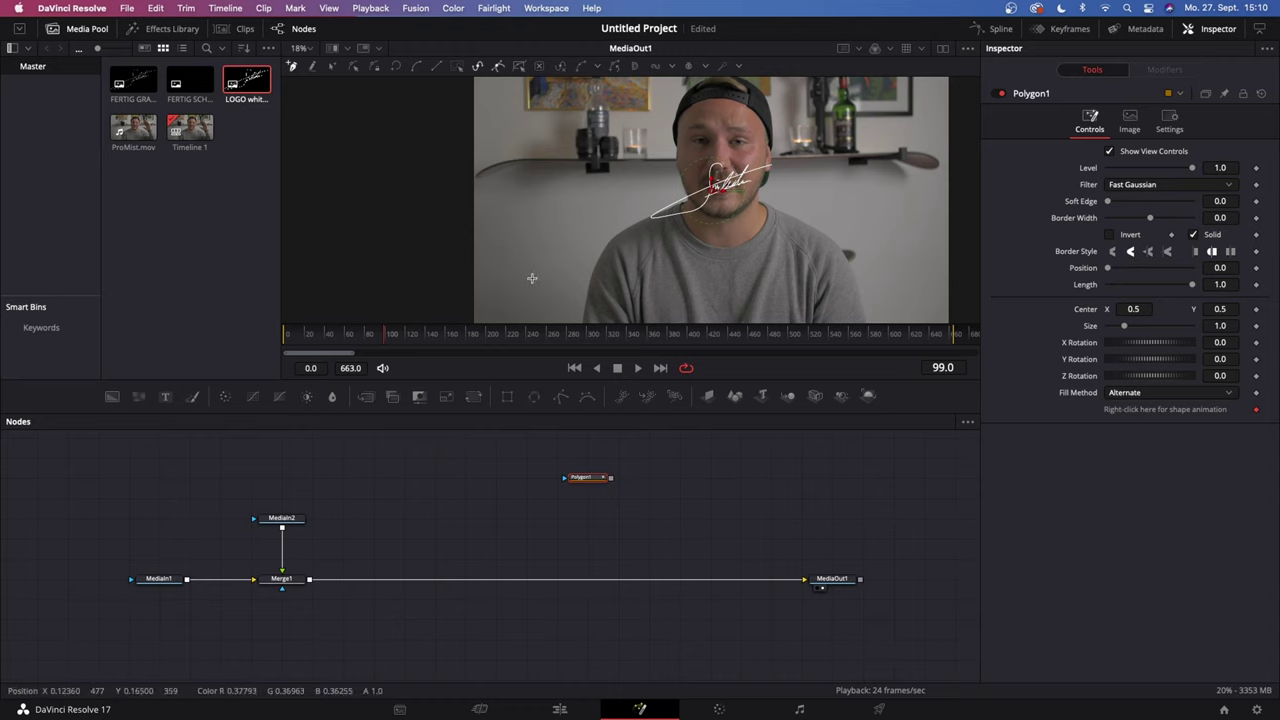
scroll(451, 161, "down", 2)
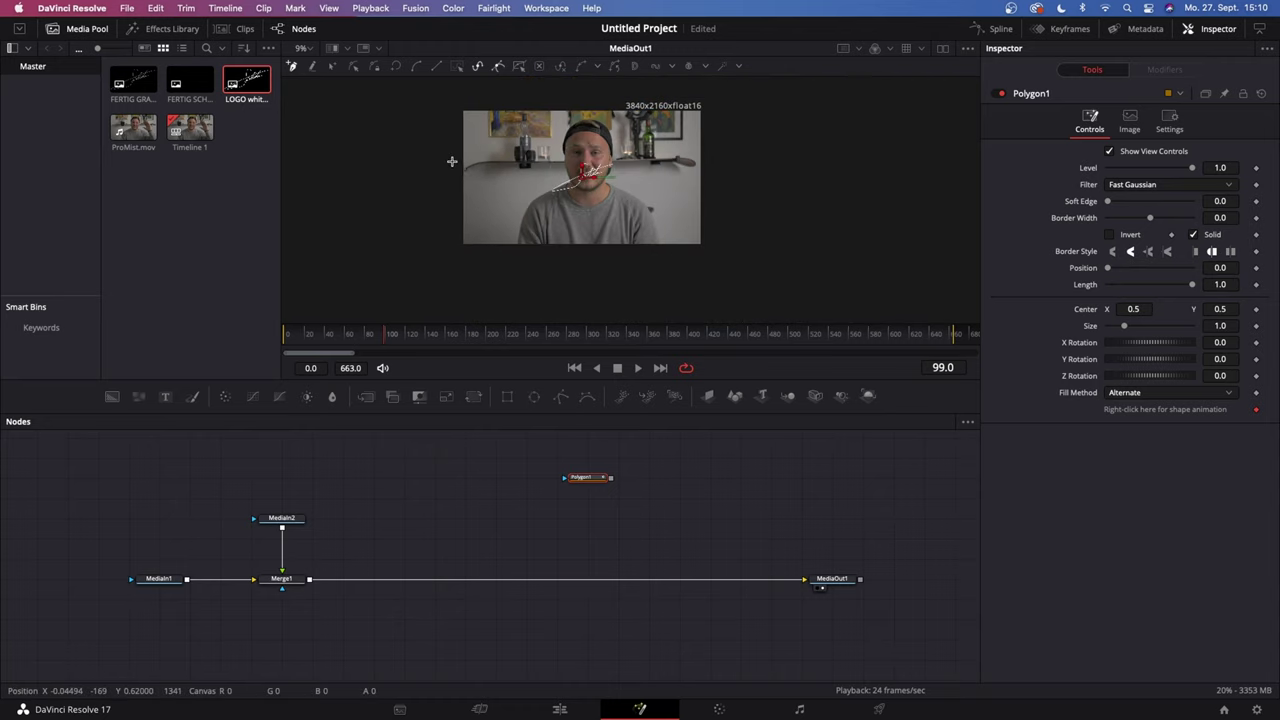
left_click(447, 220)
left_click(485, 133)
left_click(506, 217)
left_click(532, 130)
left_click(565, 216)
Continue the zigzag to the right end, close it on the first point, and select all points
left_click(587, 133)
left_click(621, 219)
left_click(645, 146)
left_click(678, 218)
left_click(714, 144)
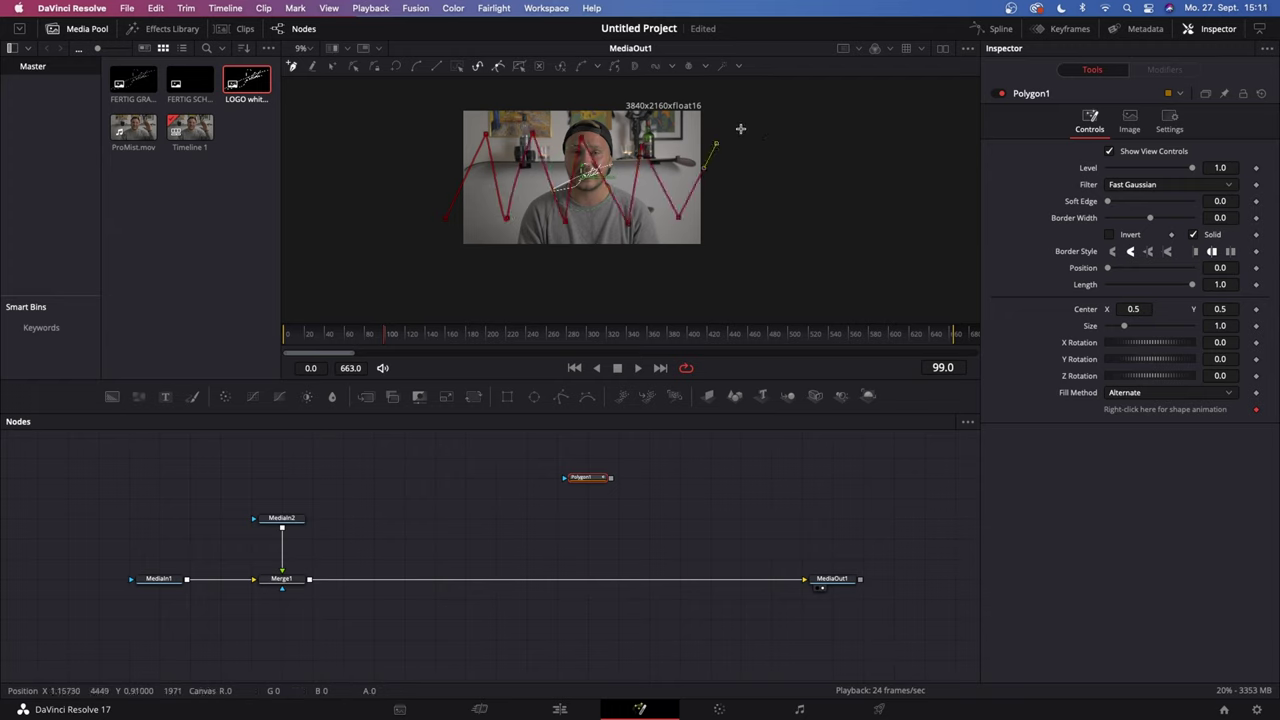
left_click(761, 228)
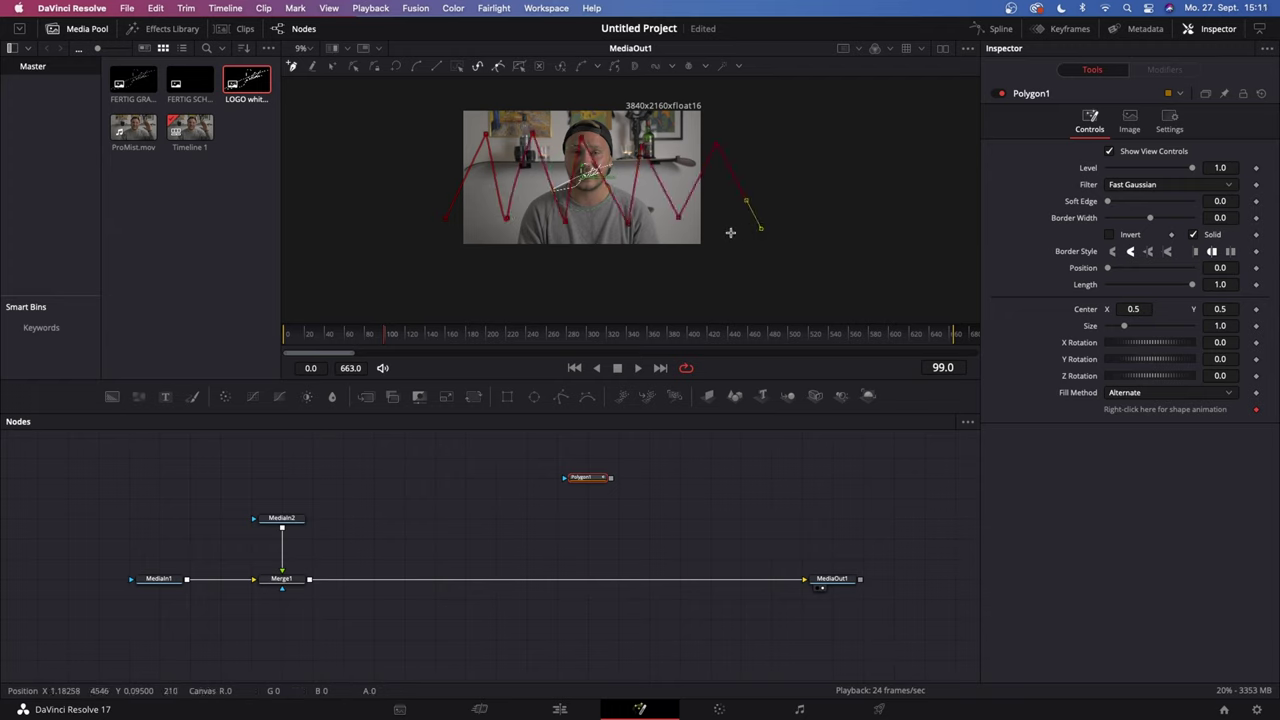
left_click(408, 236)
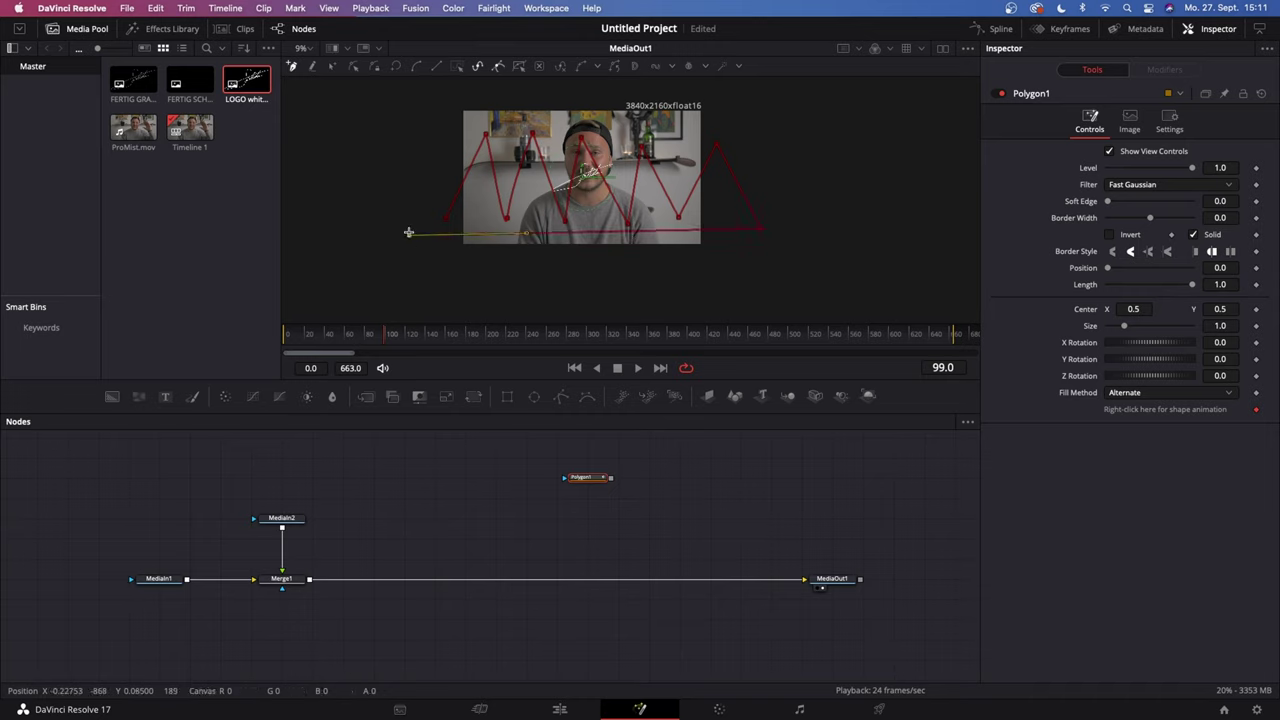
scroll(407, 143, "left", 3)
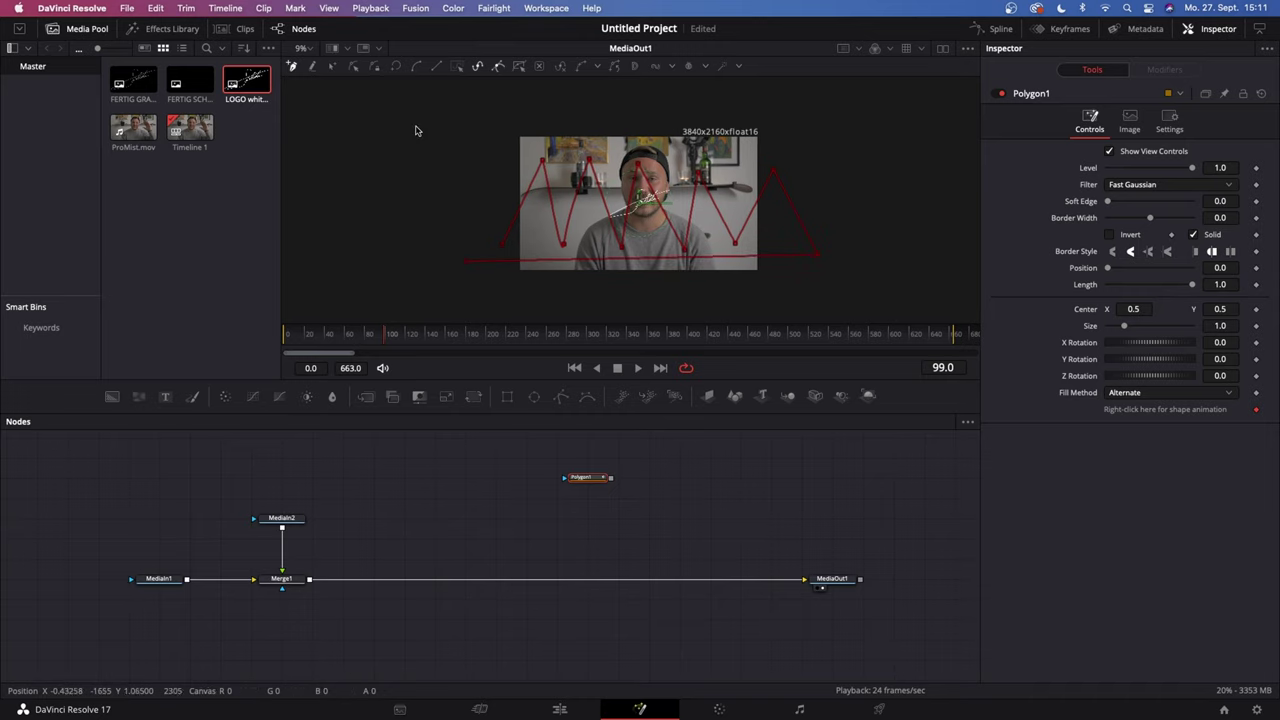
left_click_drag(415, 130, 843, 281)
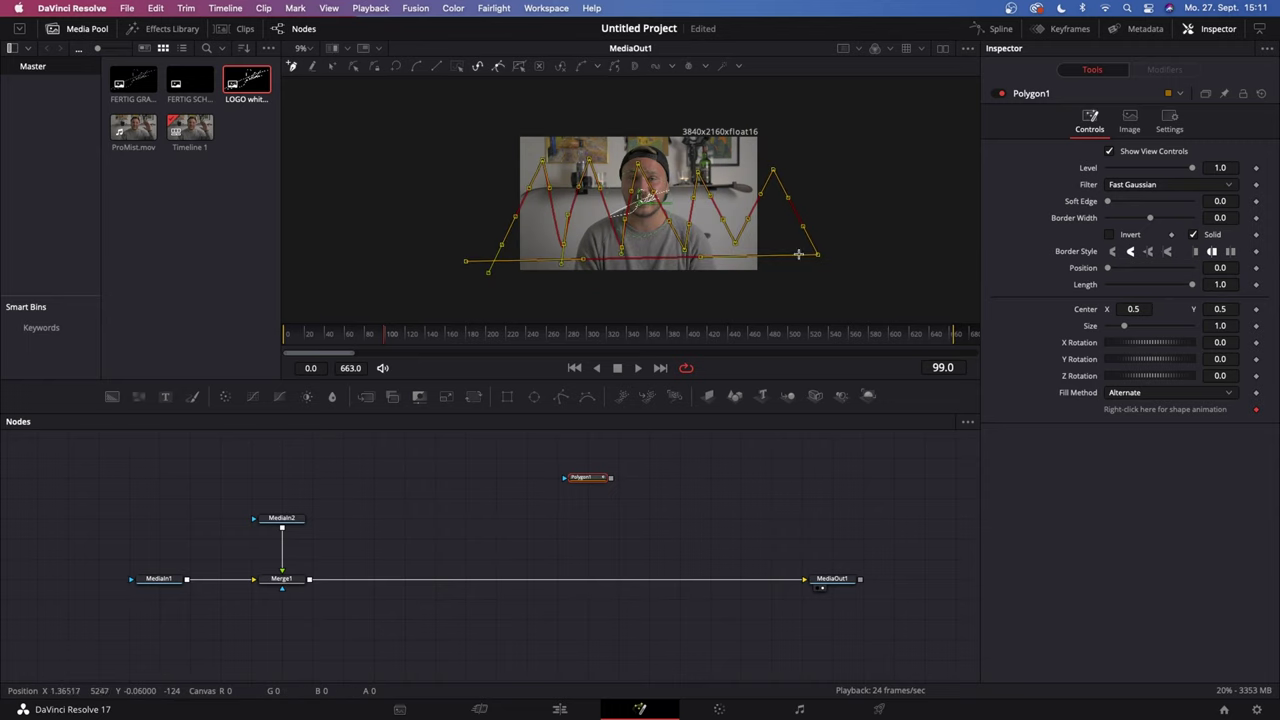
Smooth all polygon points, remove the Polygon1Polyline shape animation, and publish the polyline
left_click(418, 68)
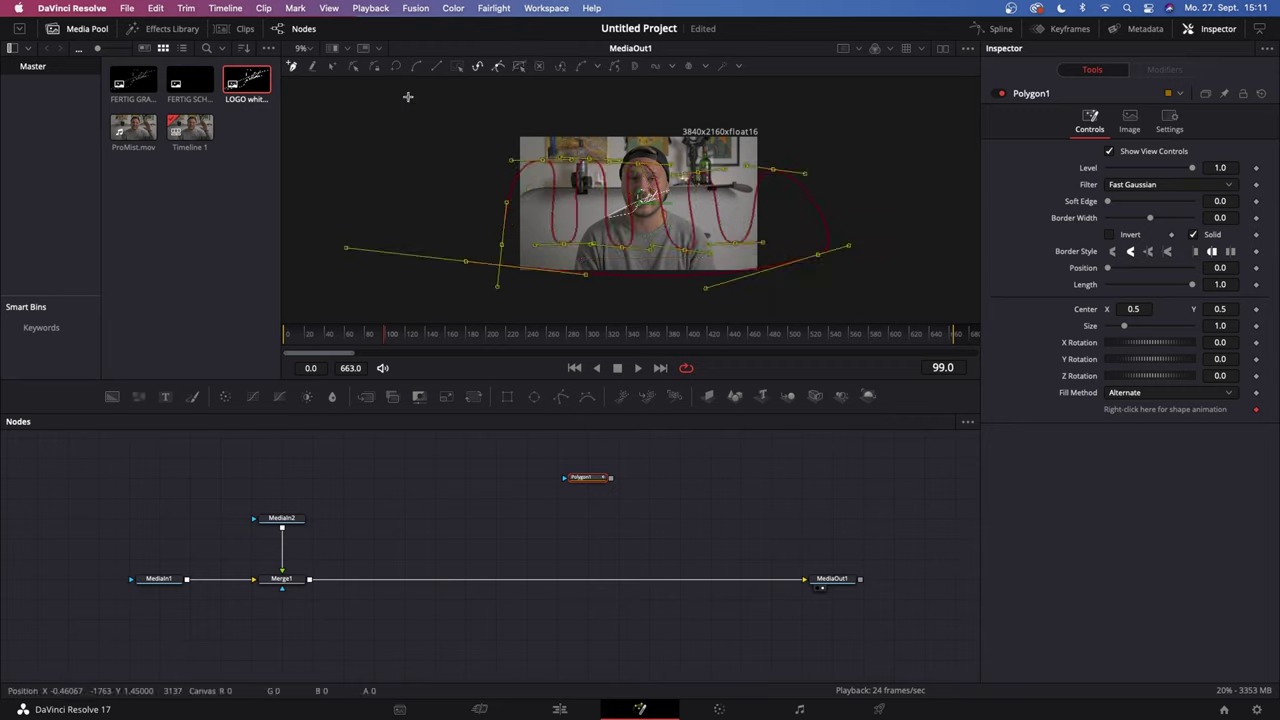
right_click(1178, 415)
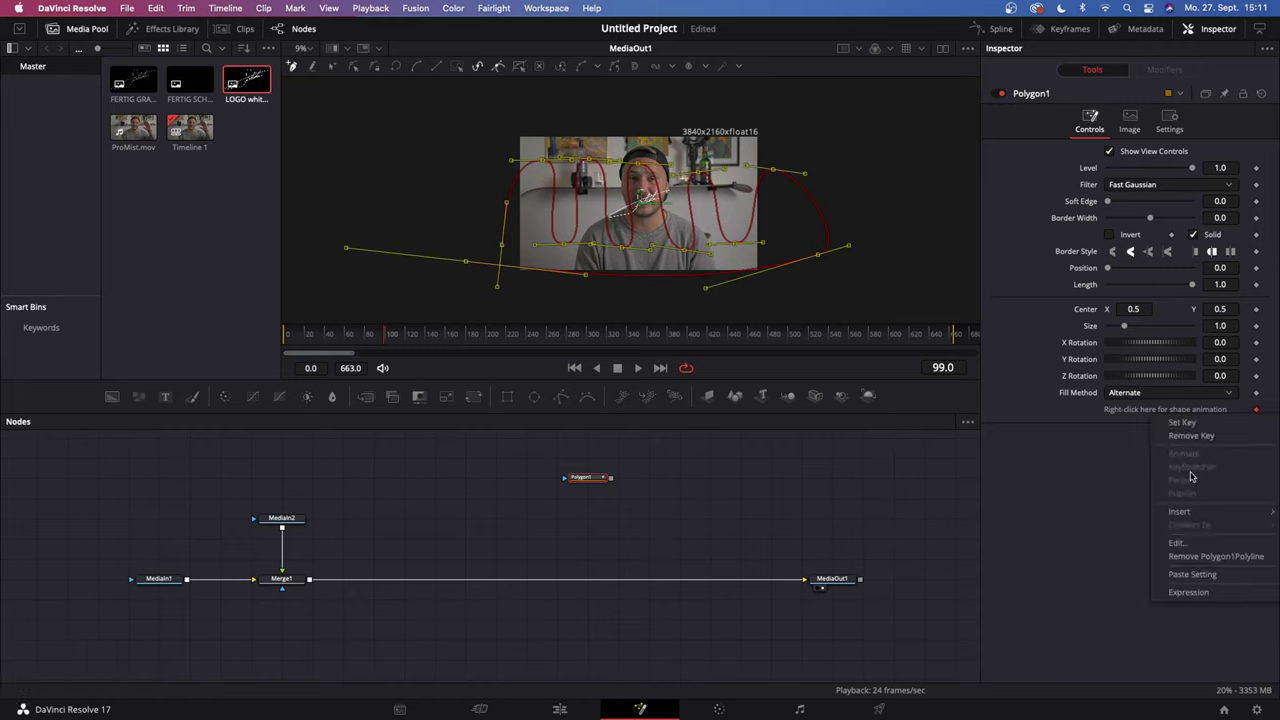
left_click(1194, 560)
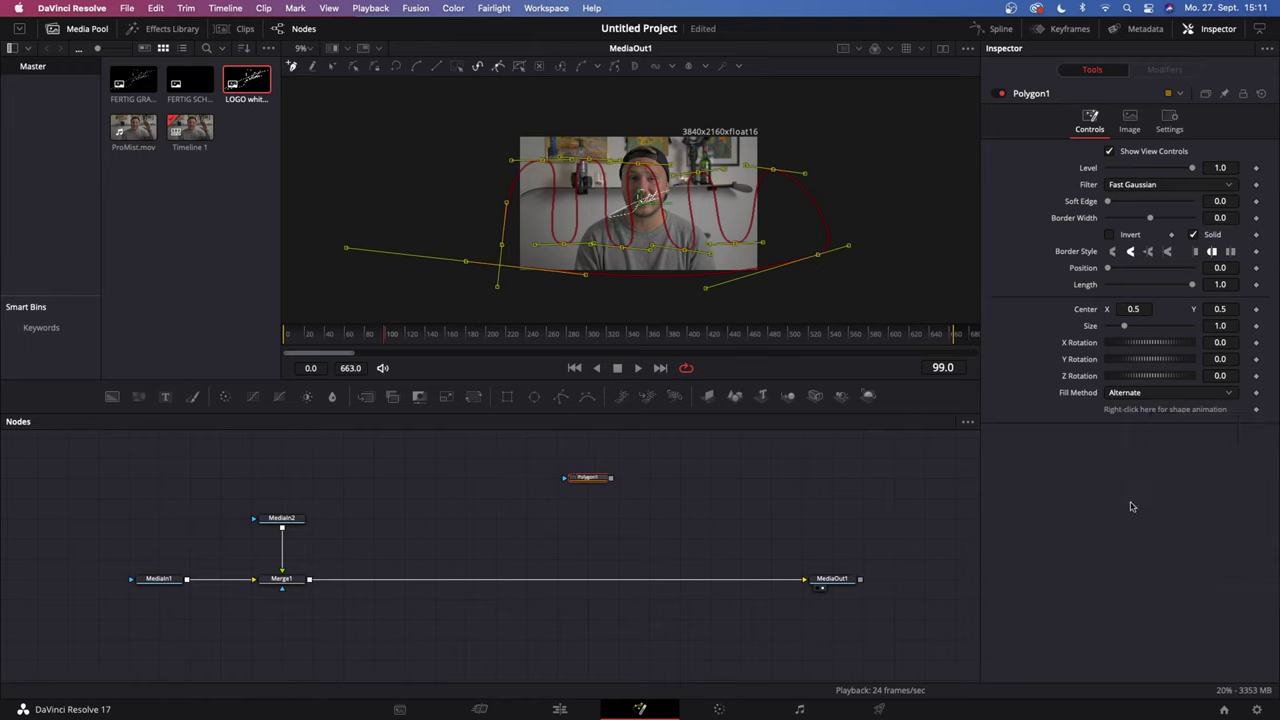
right_click(1127, 414)
left_click(1156, 480)
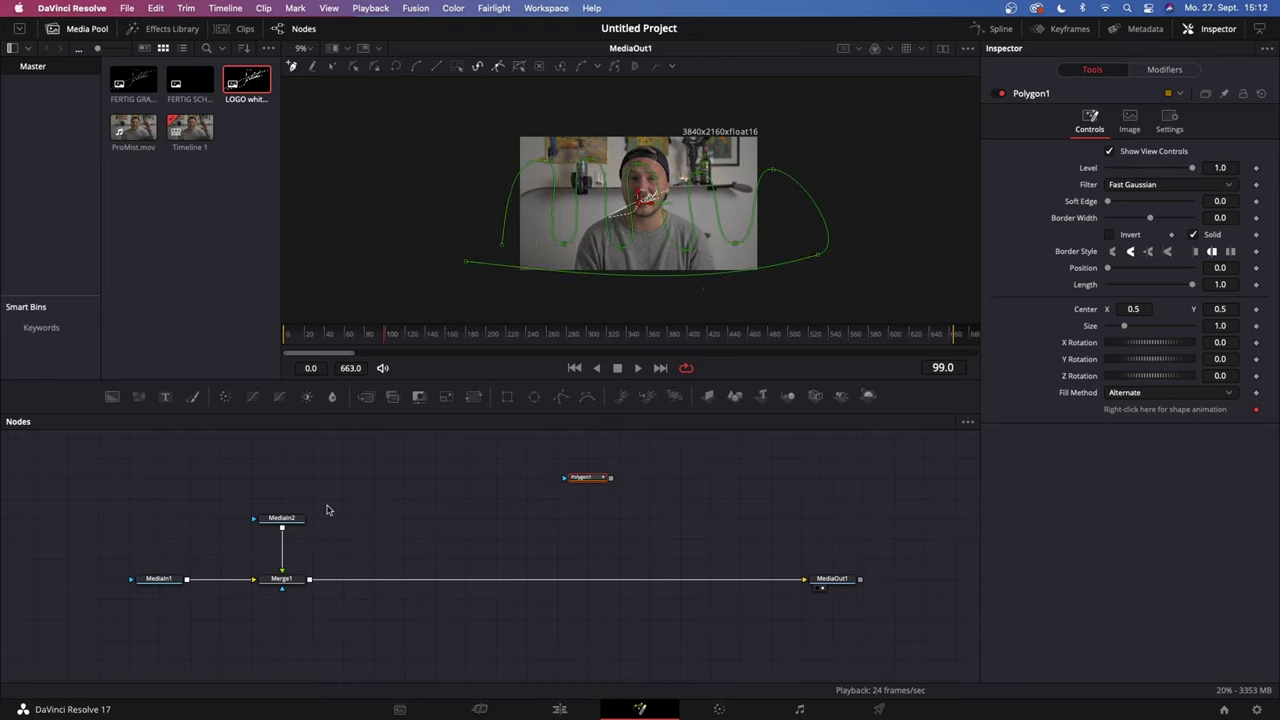
Expand MediaIn2's Source Color Space and Source Gamma Space, then insert Transform1 below it
left_click(288, 523)
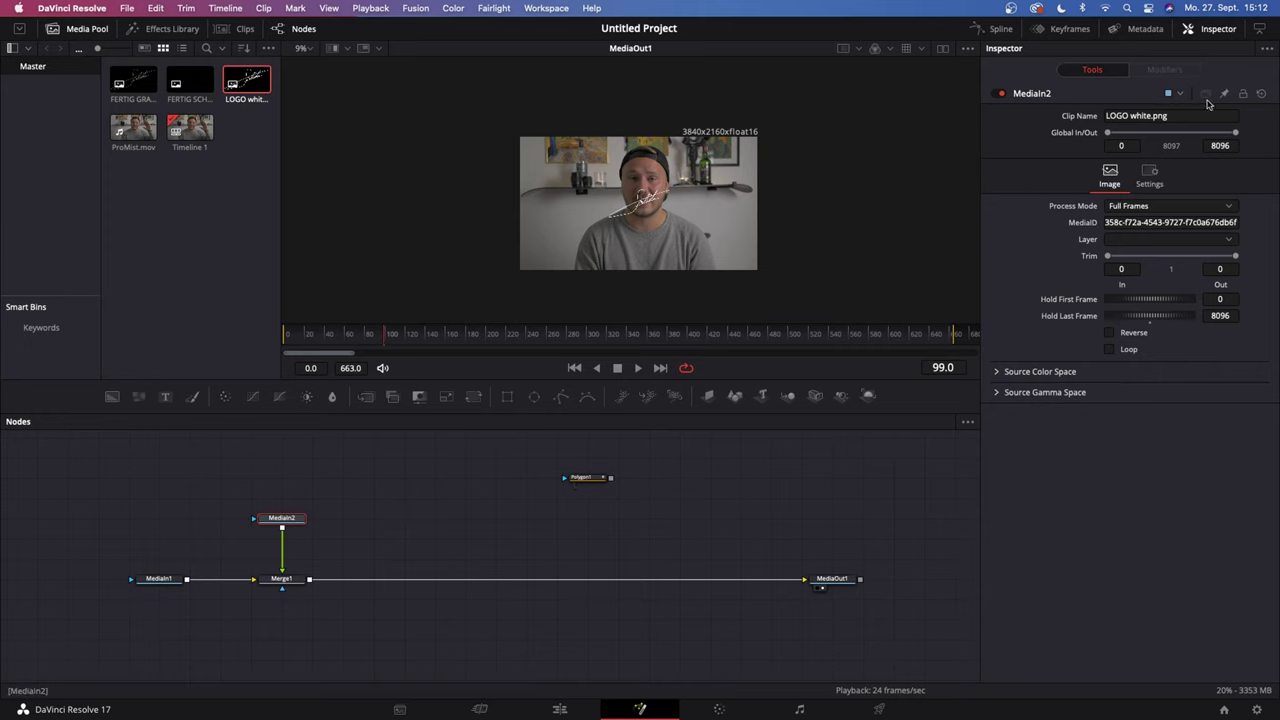
left_click(997, 372)
left_click(997, 412)
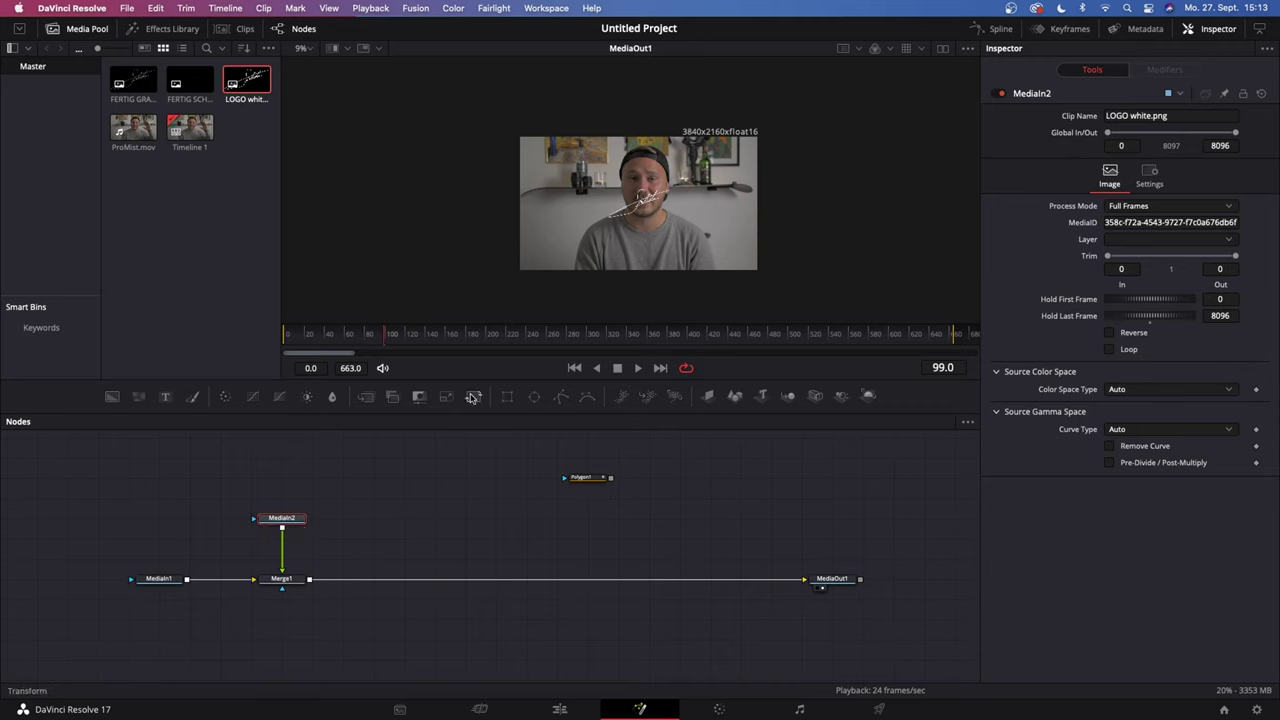
left_click_drag(474, 396, 278, 548)
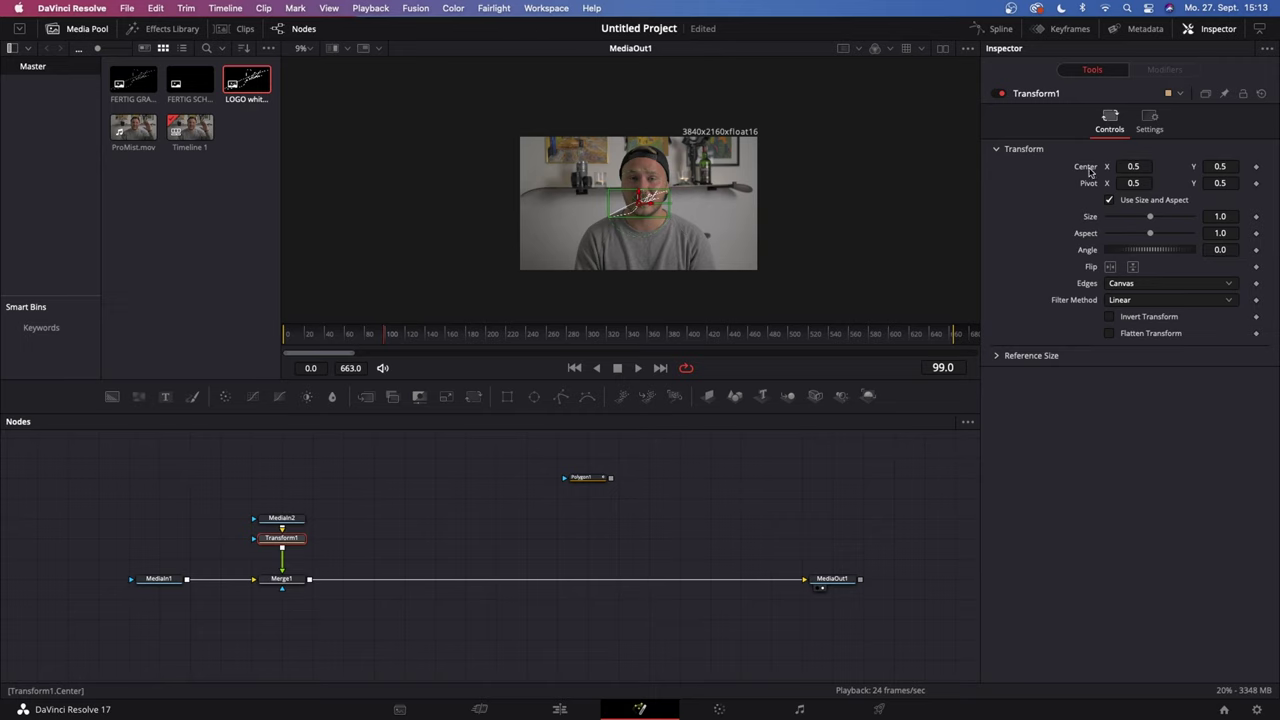
Animate Transform1's Center with a Path modifier connected to Polygon1: Polyline > Value
right_click(1100, 171)
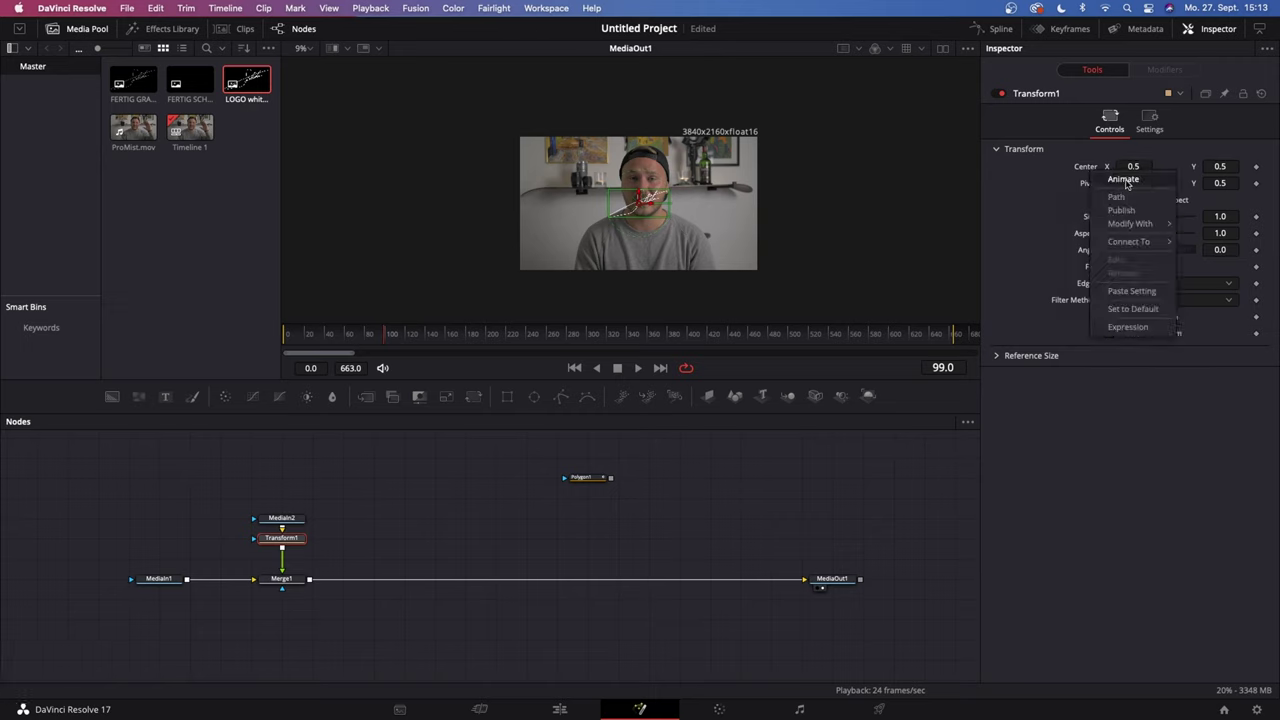
left_click(1125, 181)
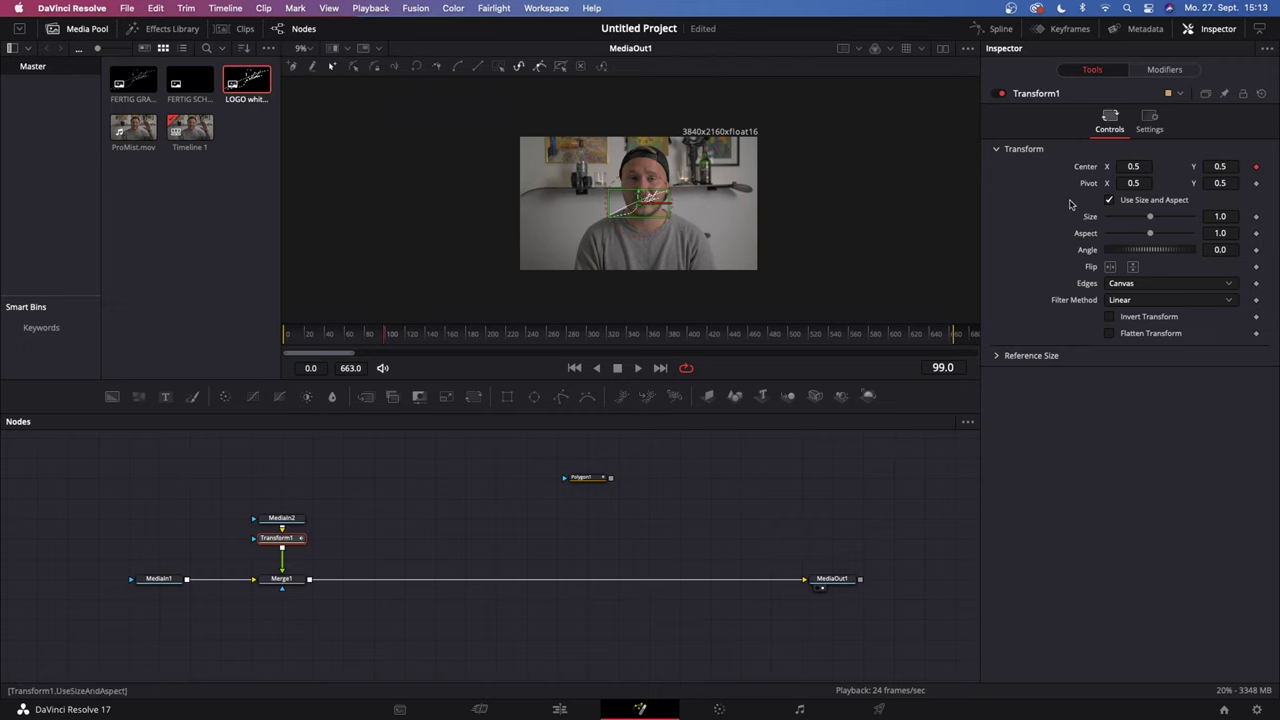
left_click(1169, 70)
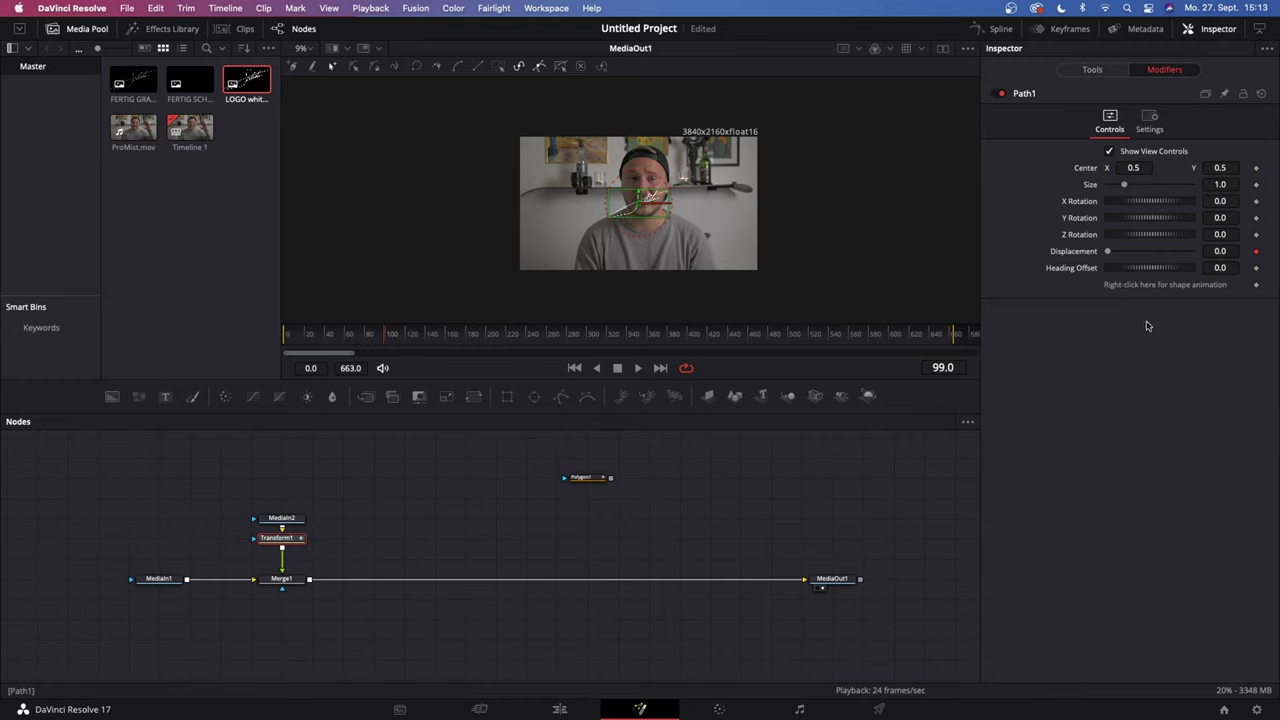
right_click(1144, 290)
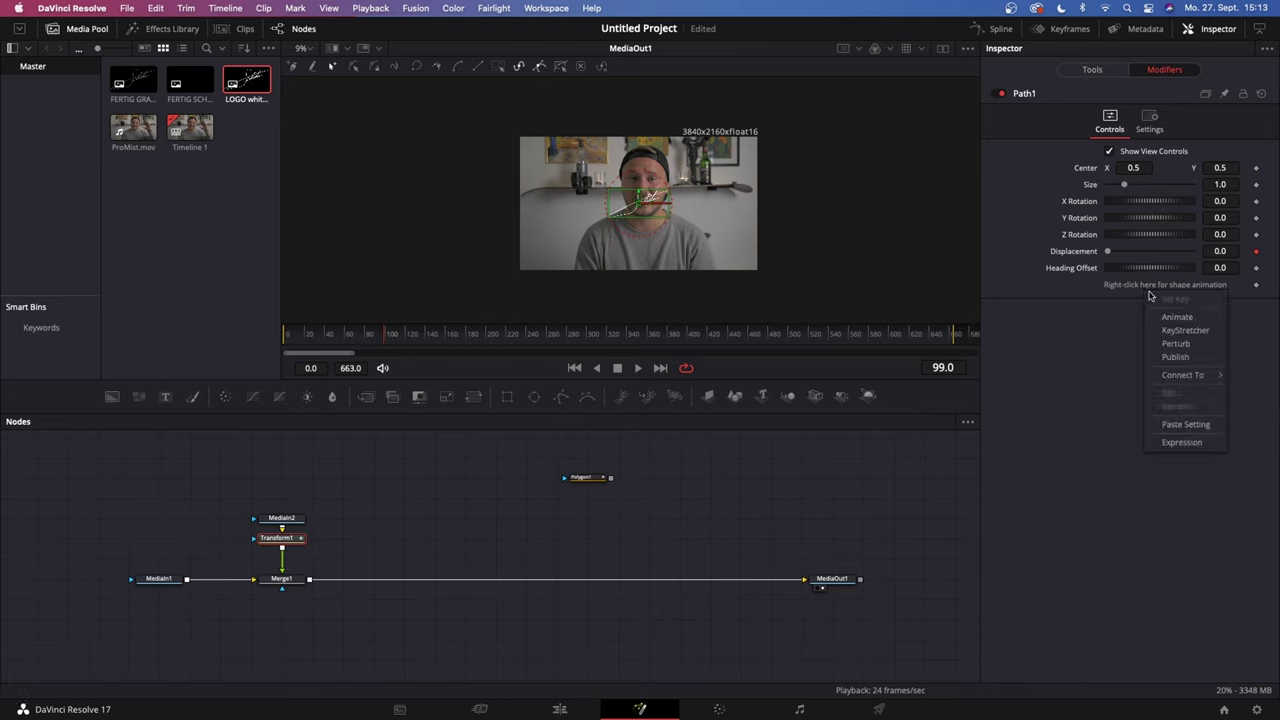
mouse_move(1173, 377)
mouse_move(1118, 380)
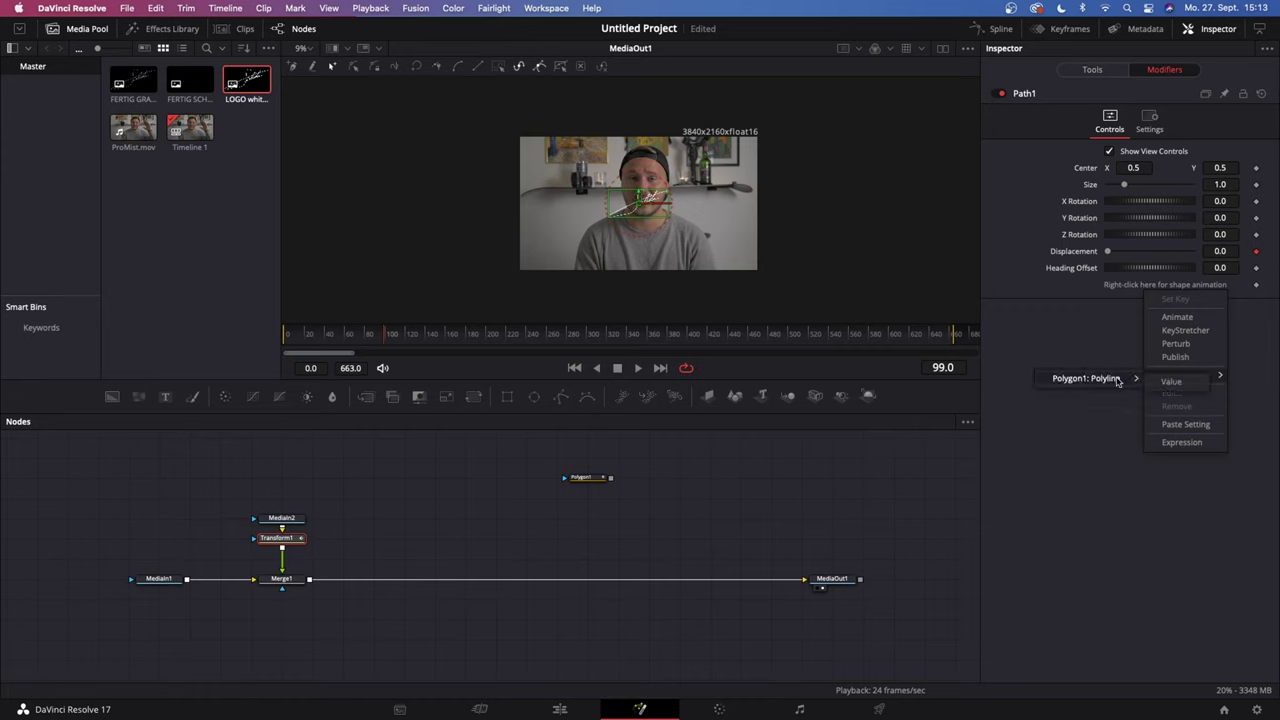
left_click(1170, 384)
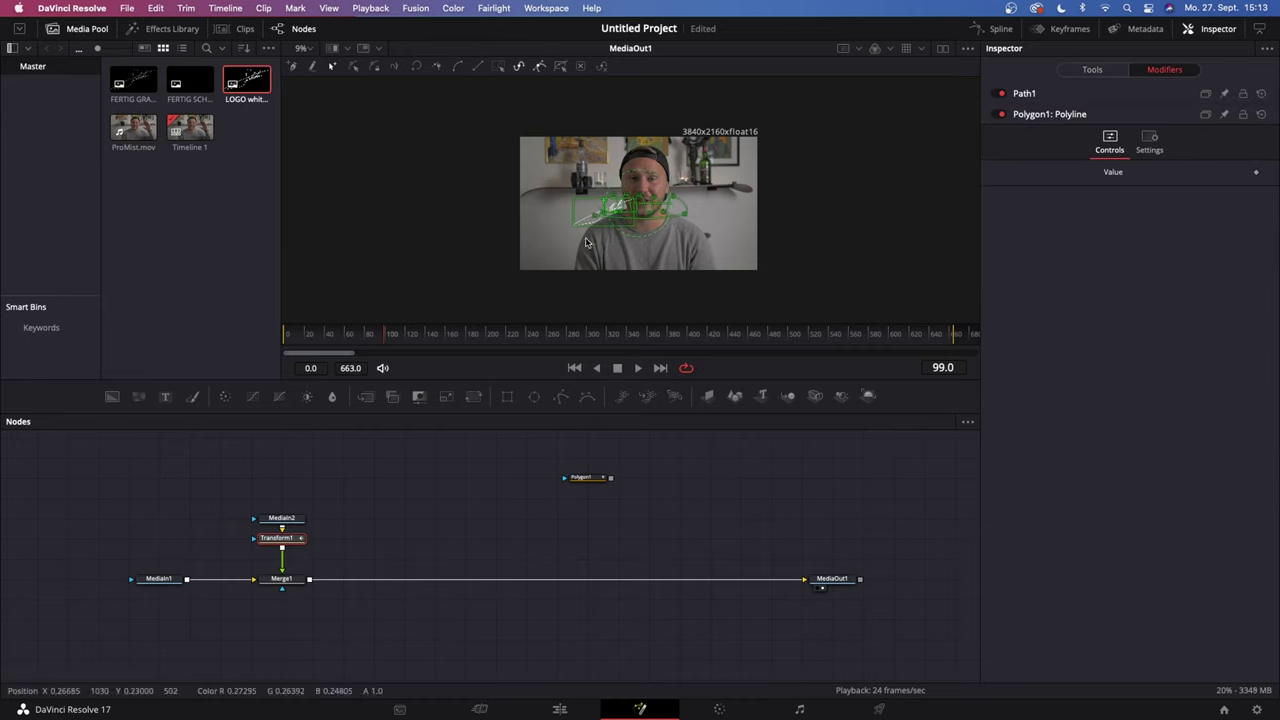
scroll(640, 196, "up", 1)
scroll(641, 197, "up", 1)
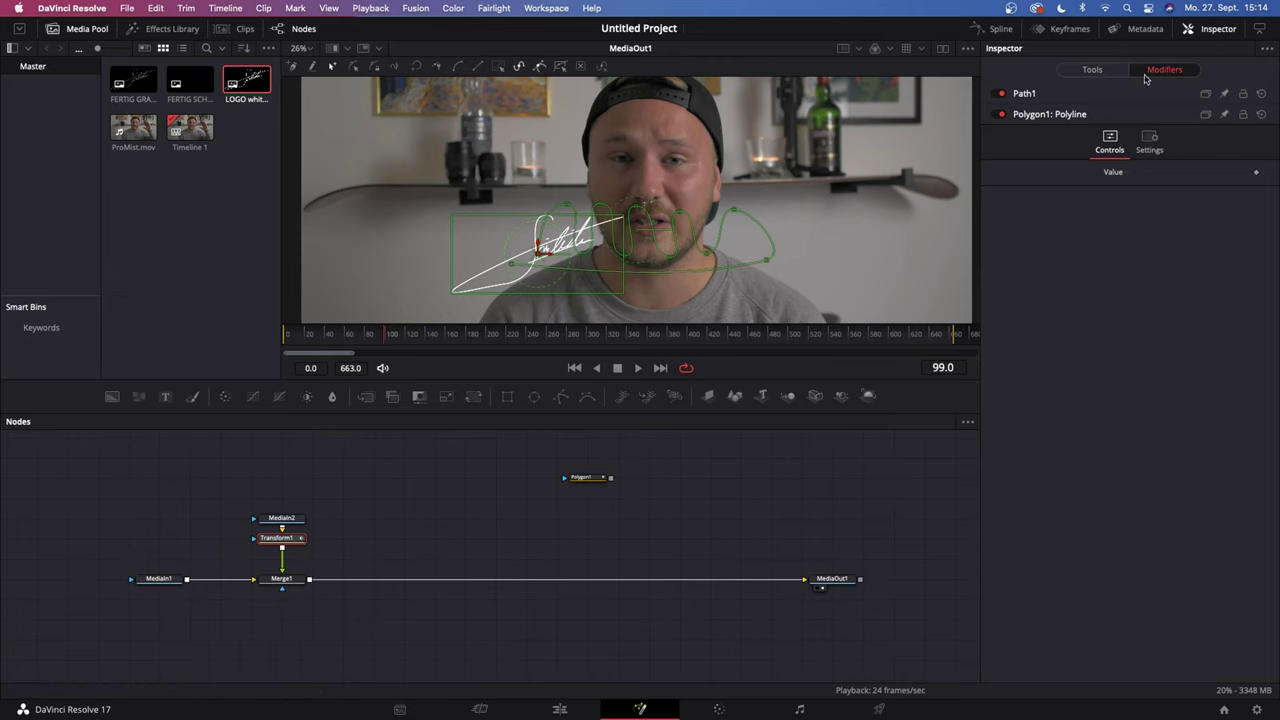
Raise Path1's Size to 3.976 in the Inspector
left_click(1024, 93)
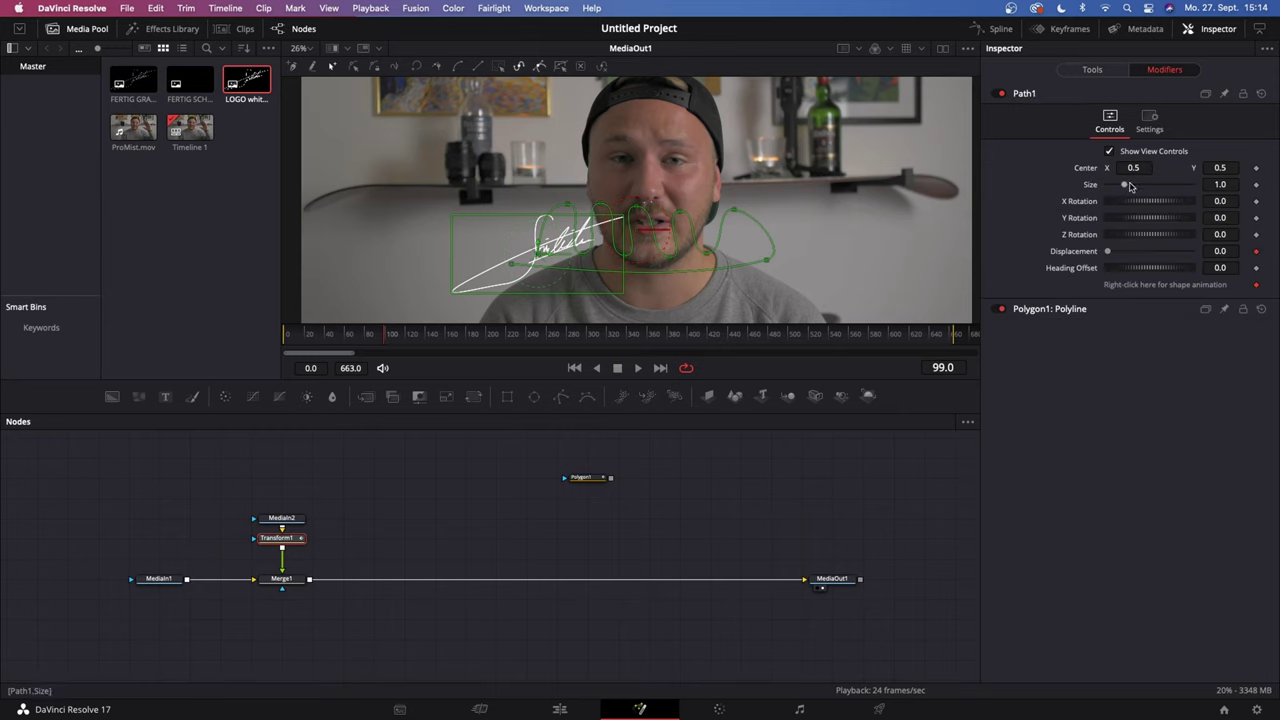
left_click_drag(1126, 186, 1155, 186)
scroll(752, 186, "down", 2)
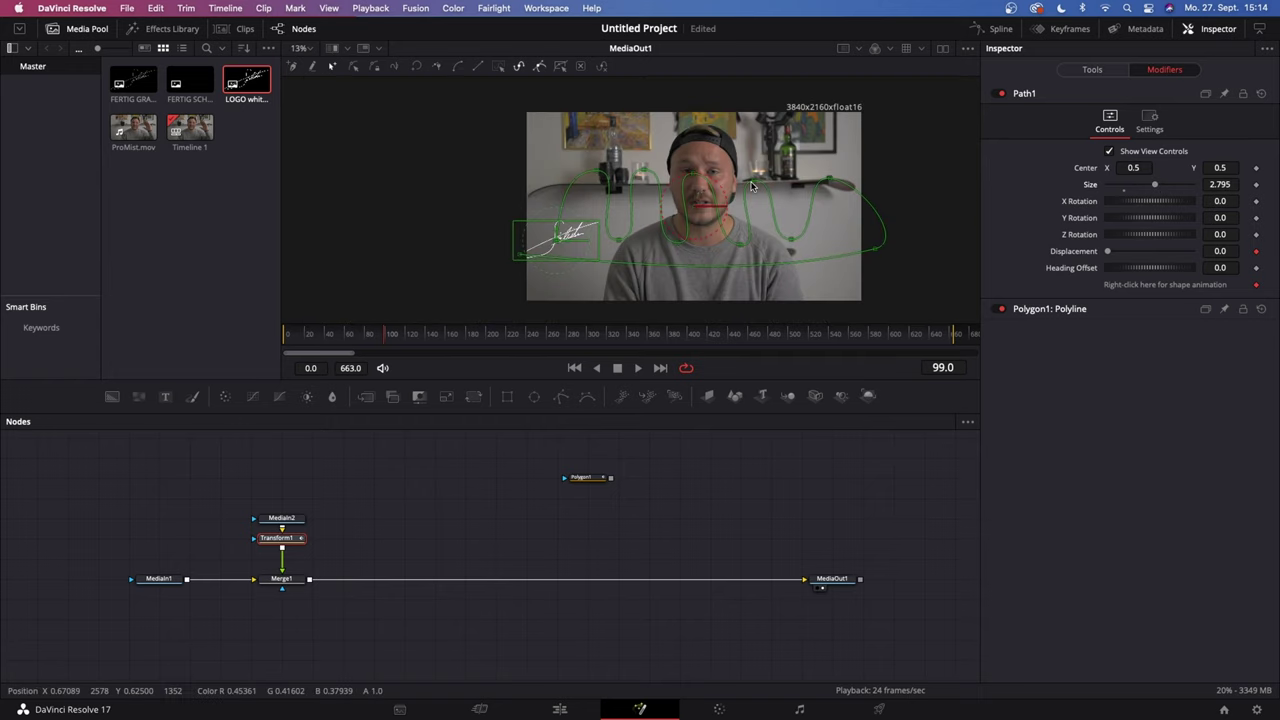
scroll(752, 186, "down", 1)
left_click_drag(1155, 186, 1175, 186)
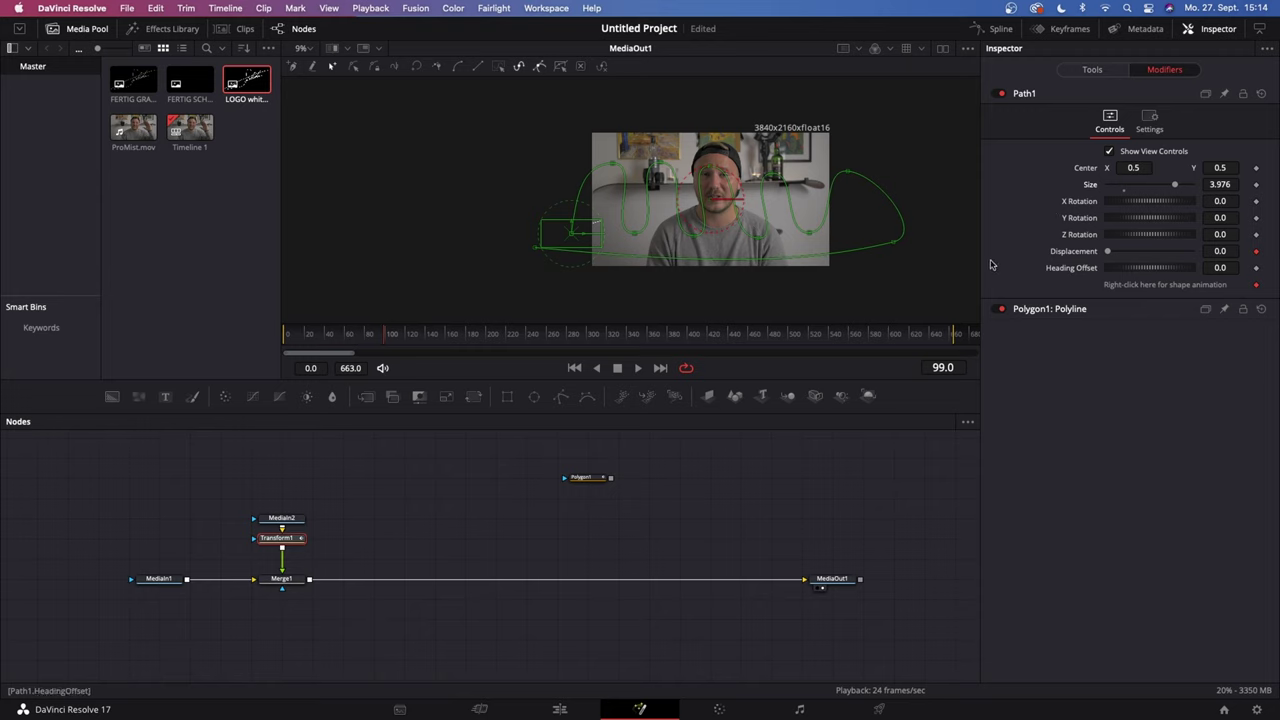
Keyframe Displacement from 0 at frame 0 to 1.0 at frame 101
left_click(286, 338)
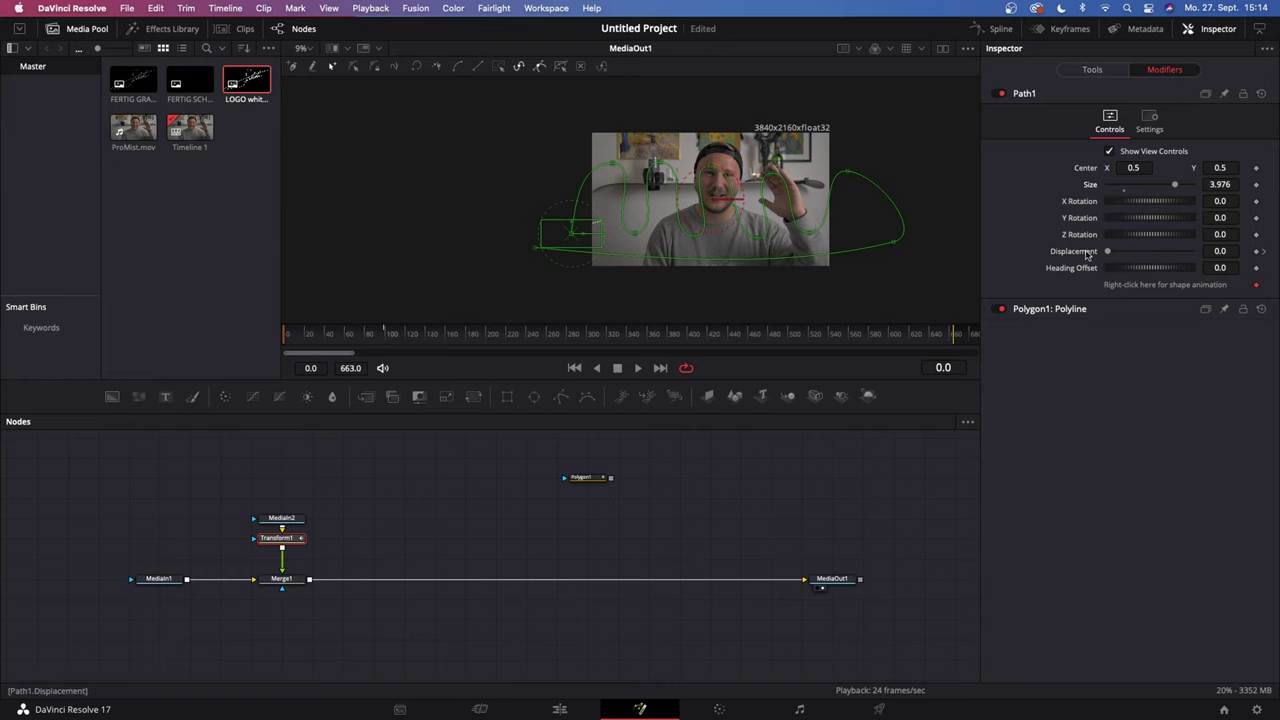
key("]")
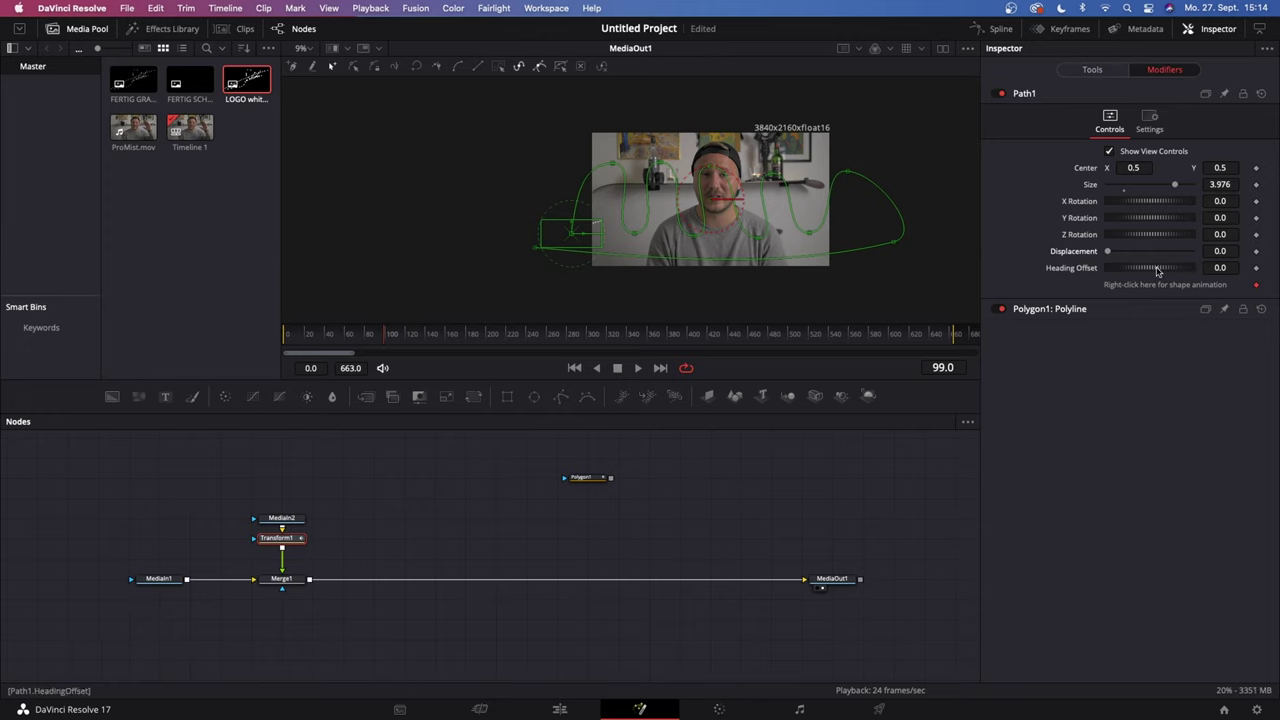
left_click_drag(368, 342, 281, 340)
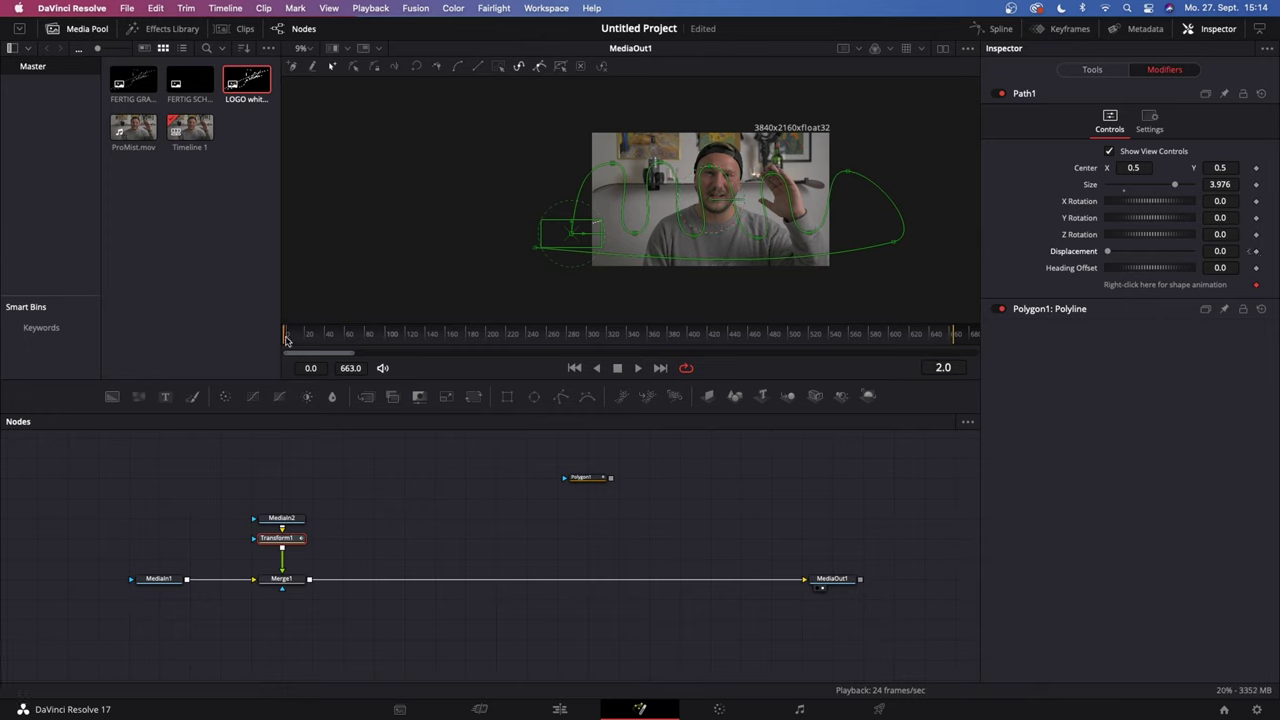
left_click_drag(287, 341, 387, 340)
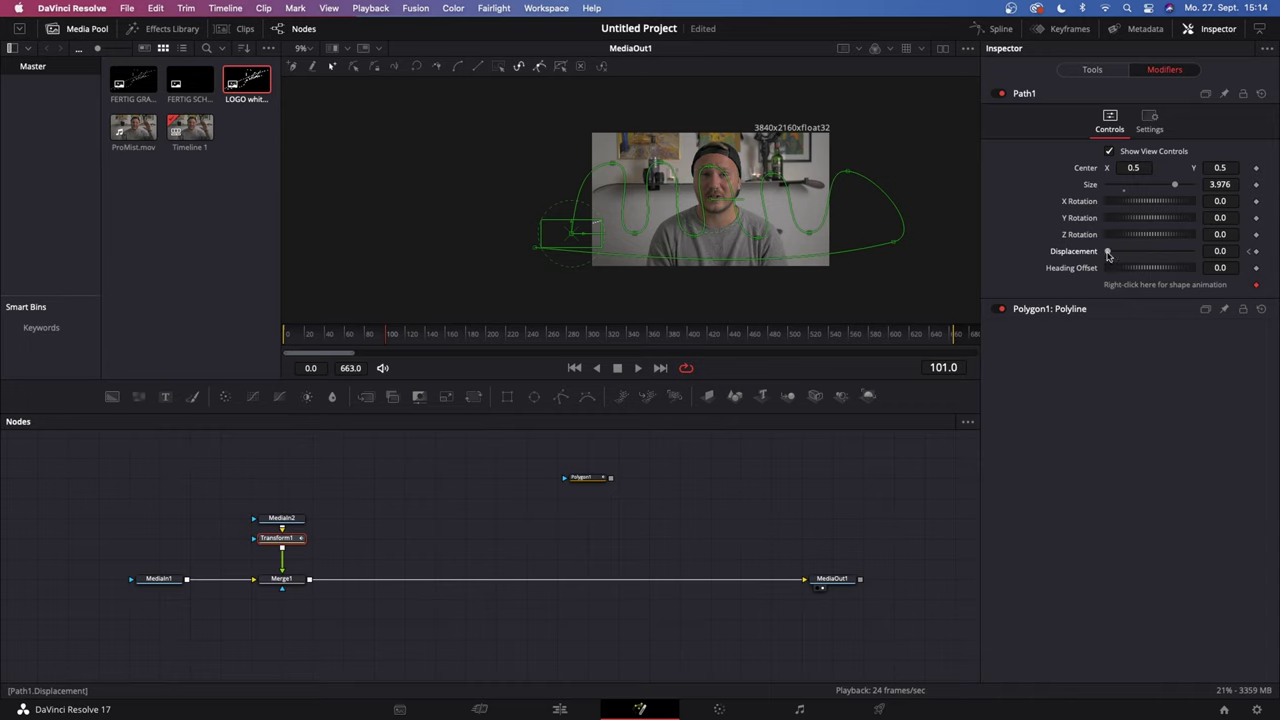
left_click_drag(1107, 254, 1192, 251)
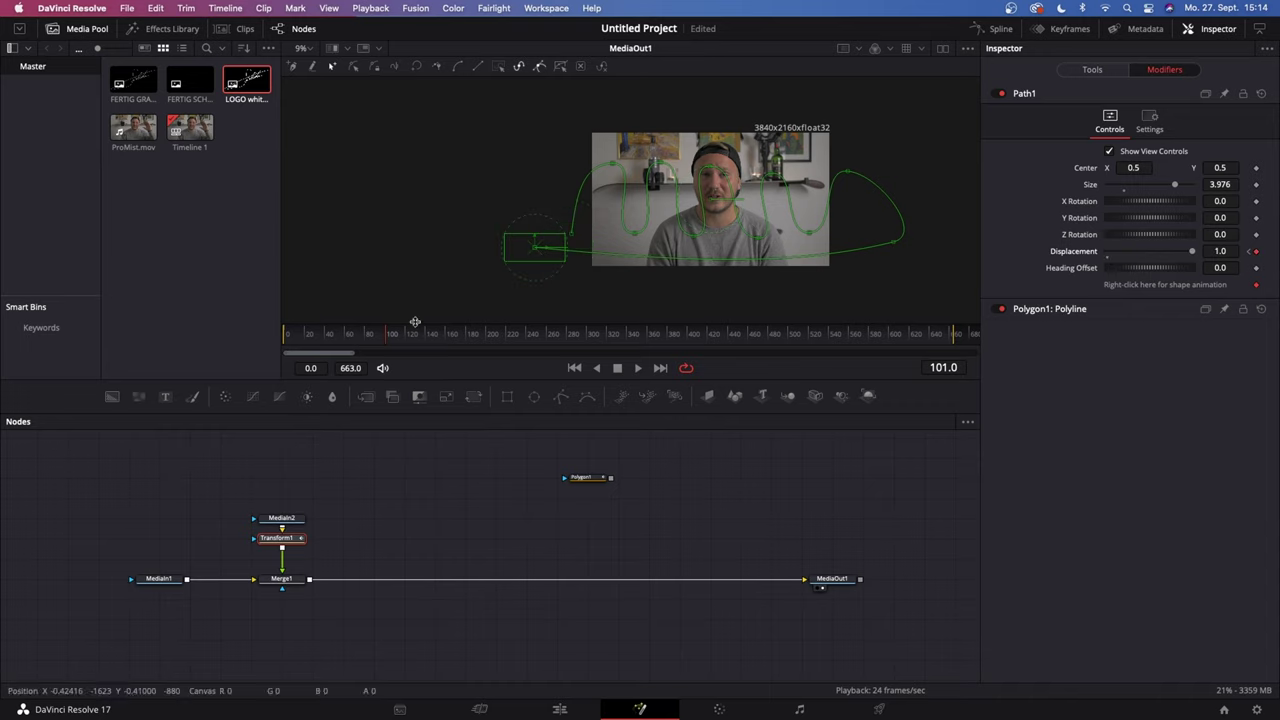
left_click_drag(369, 338, 270, 340)
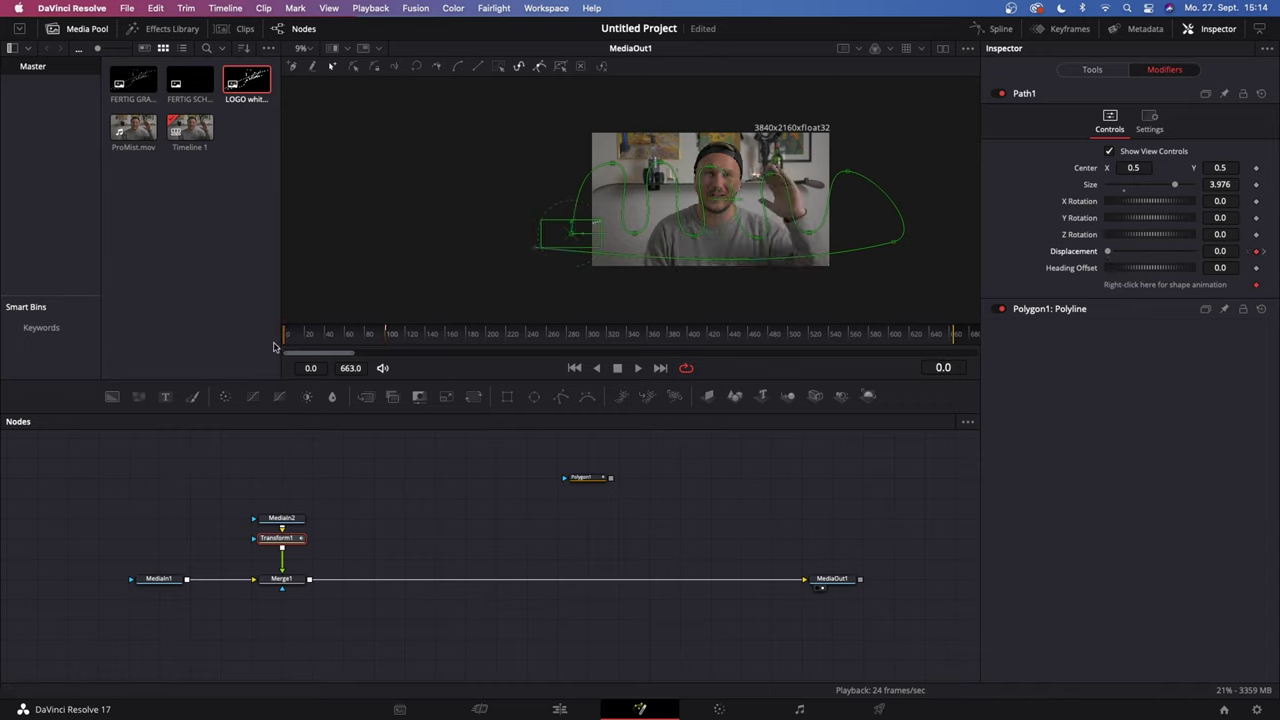
Apply an In Cubic ease to Path1's Displacement keys in the Spline editor
key("space")
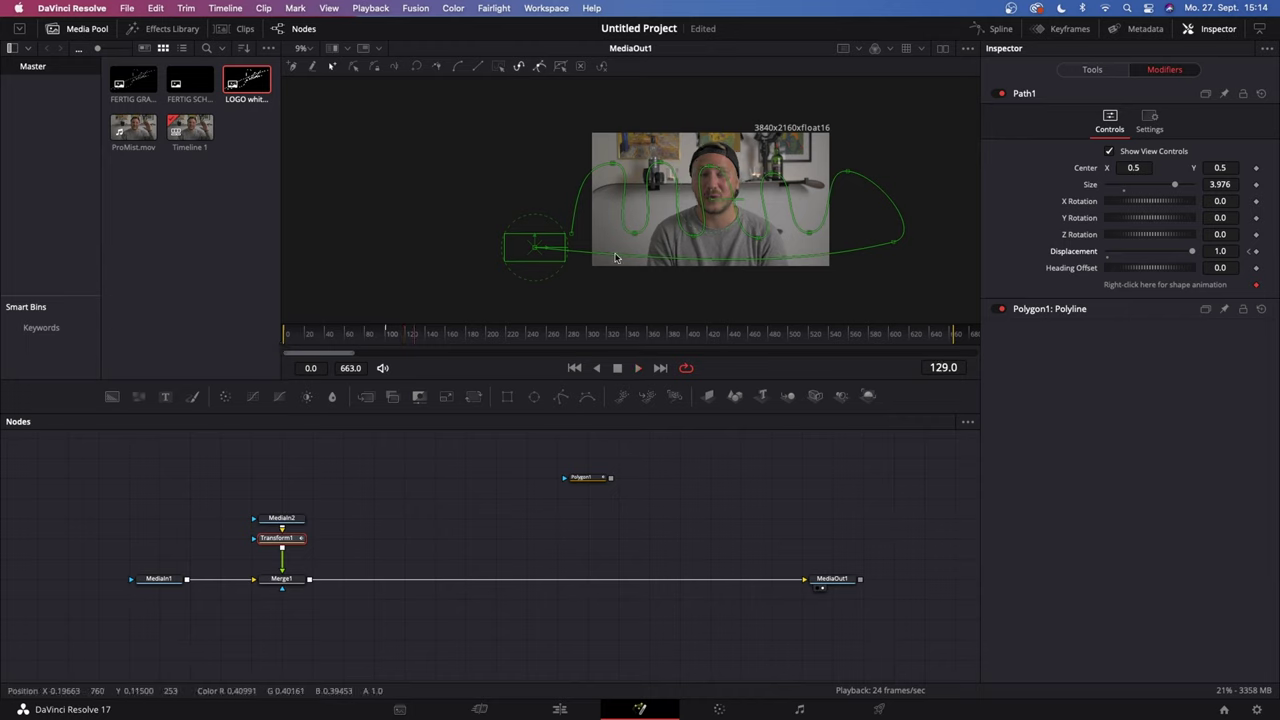
left_click(985, 30)
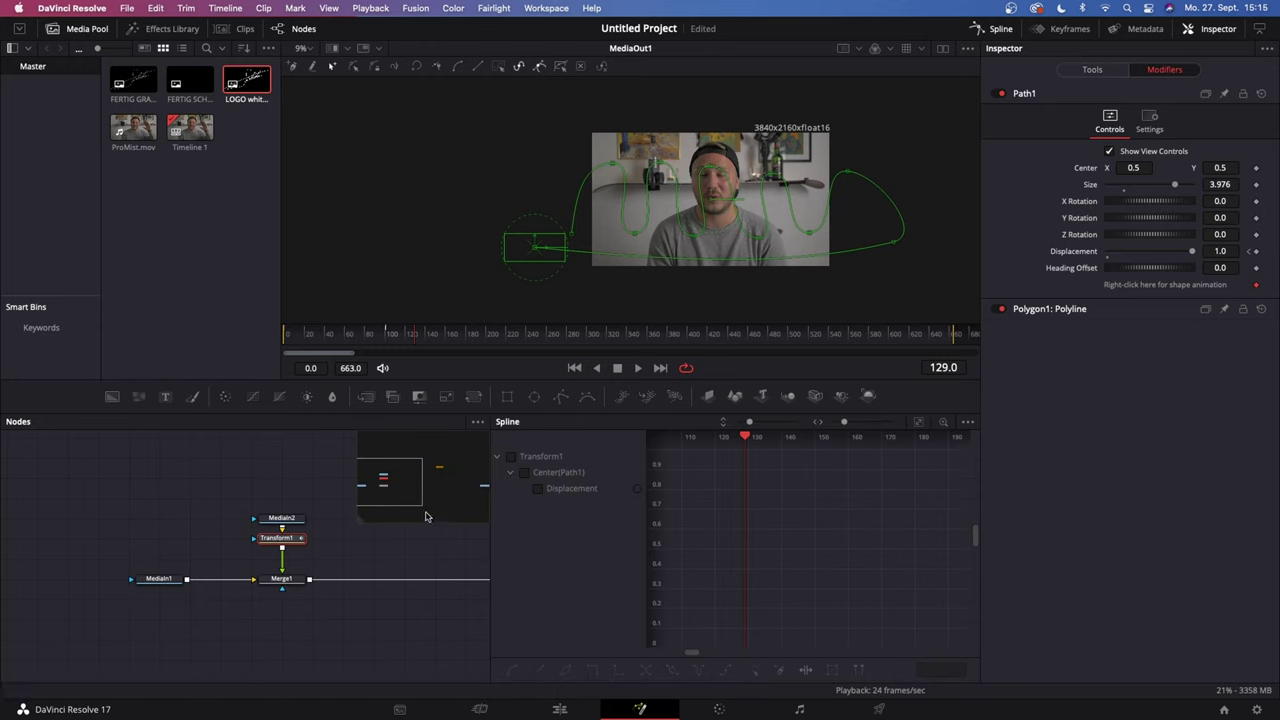
left_click(537, 489)
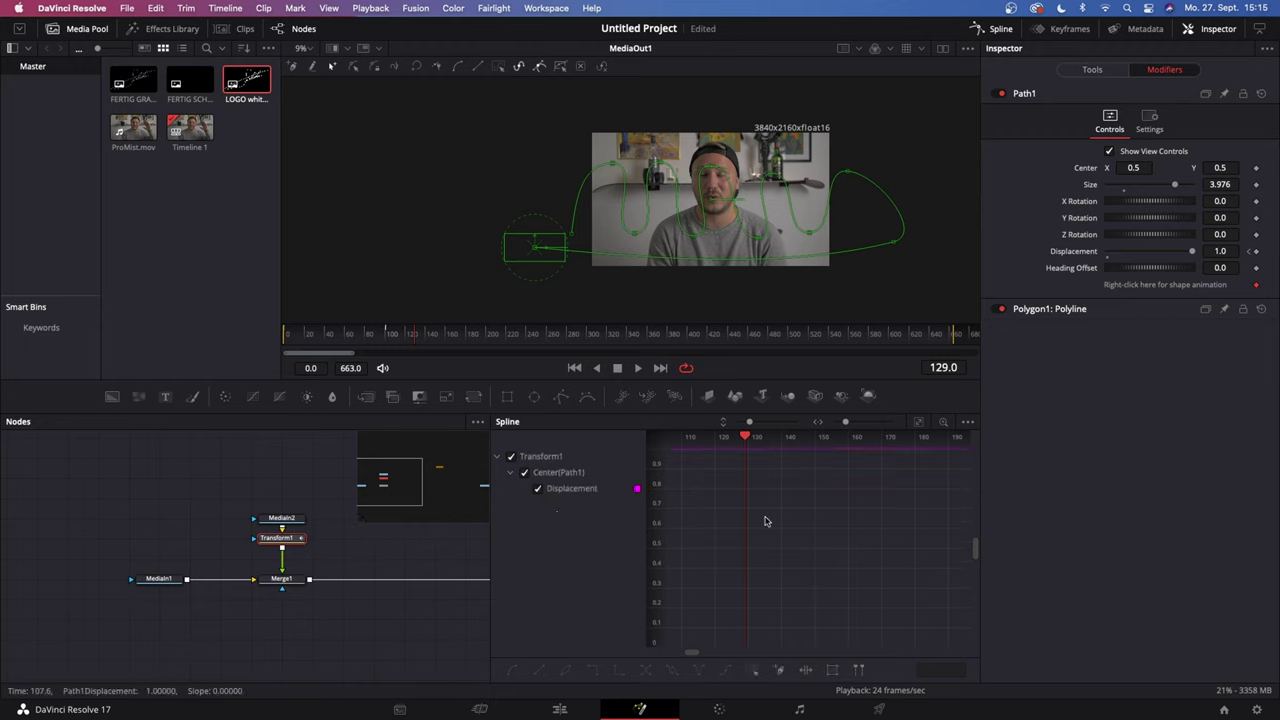
left_click(920, 424)
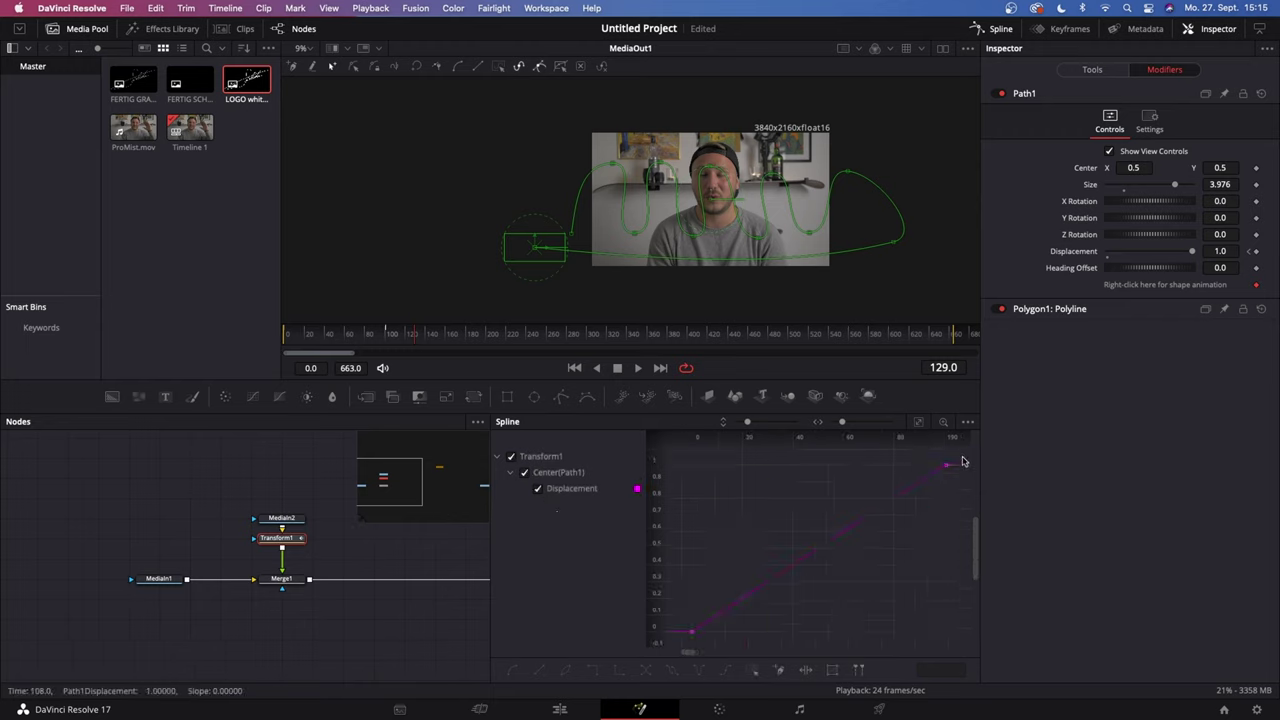
mouse_move(953, 455)
left_mouse_down()
mouse_move(903, 509)
mouse_move(688, 640)
left_mouse_up()
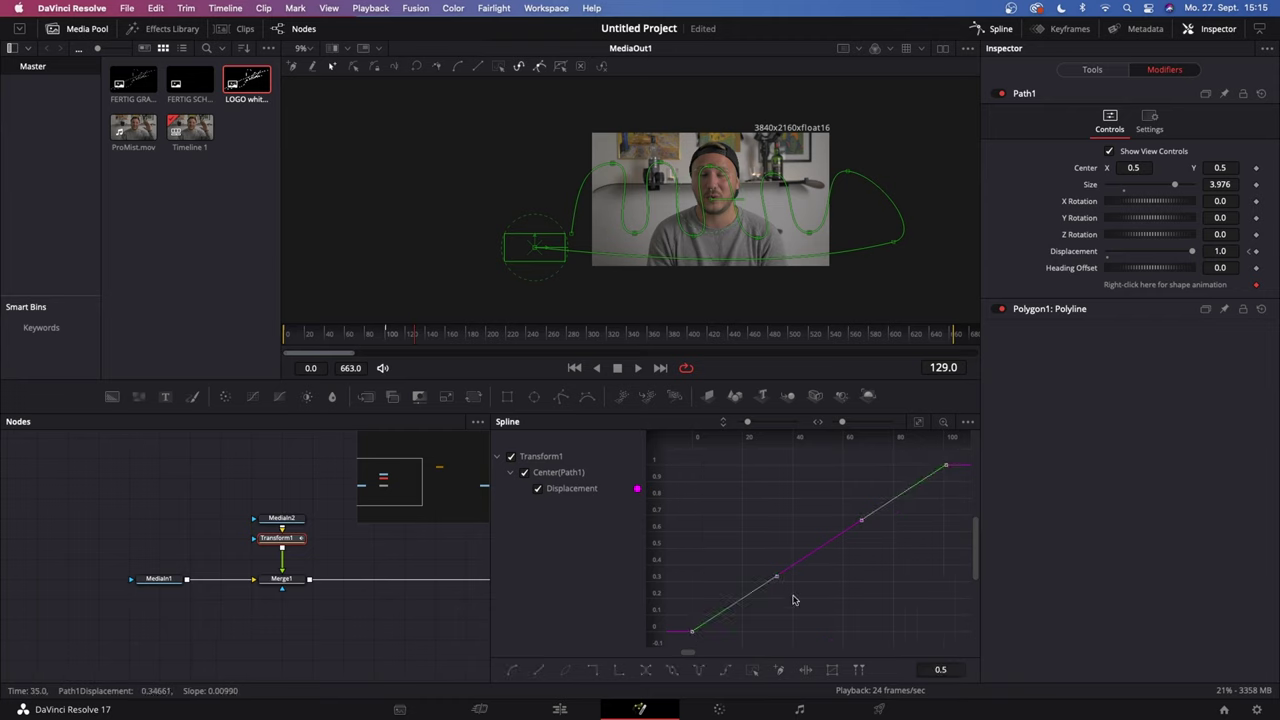
right_click(815, 551)
mouse_move(930, 318)
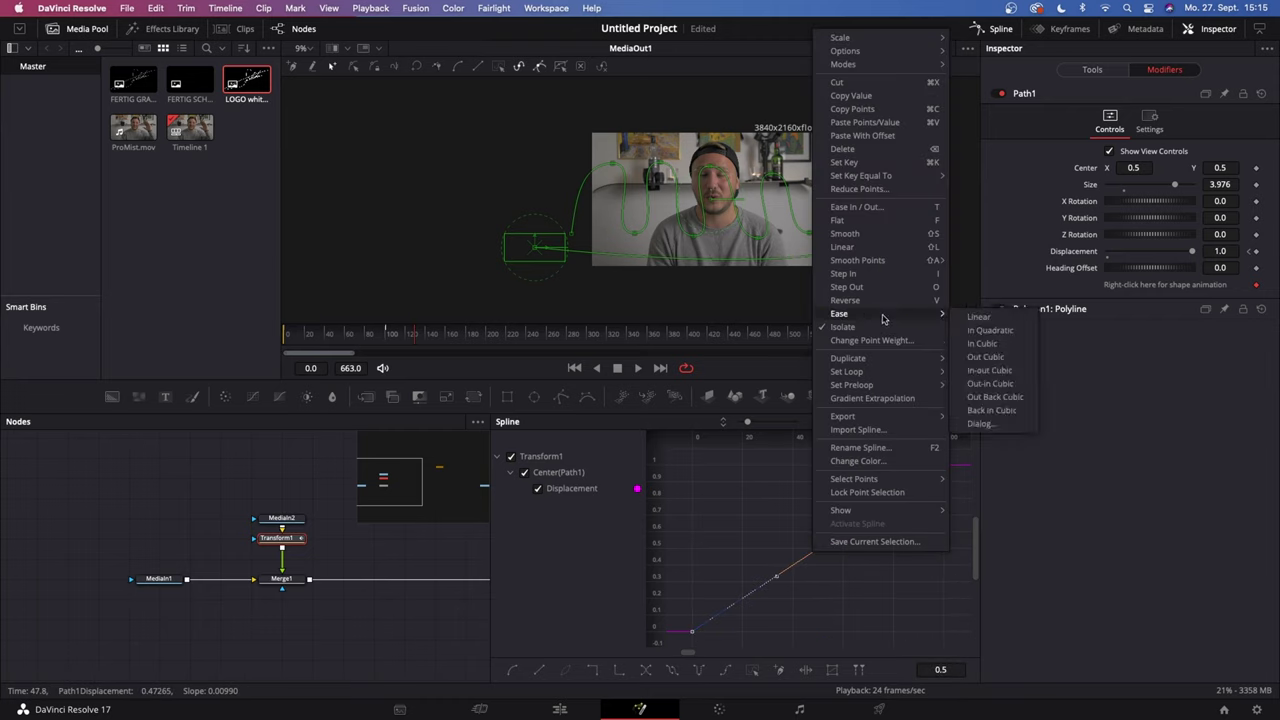
left_click(988, 357)
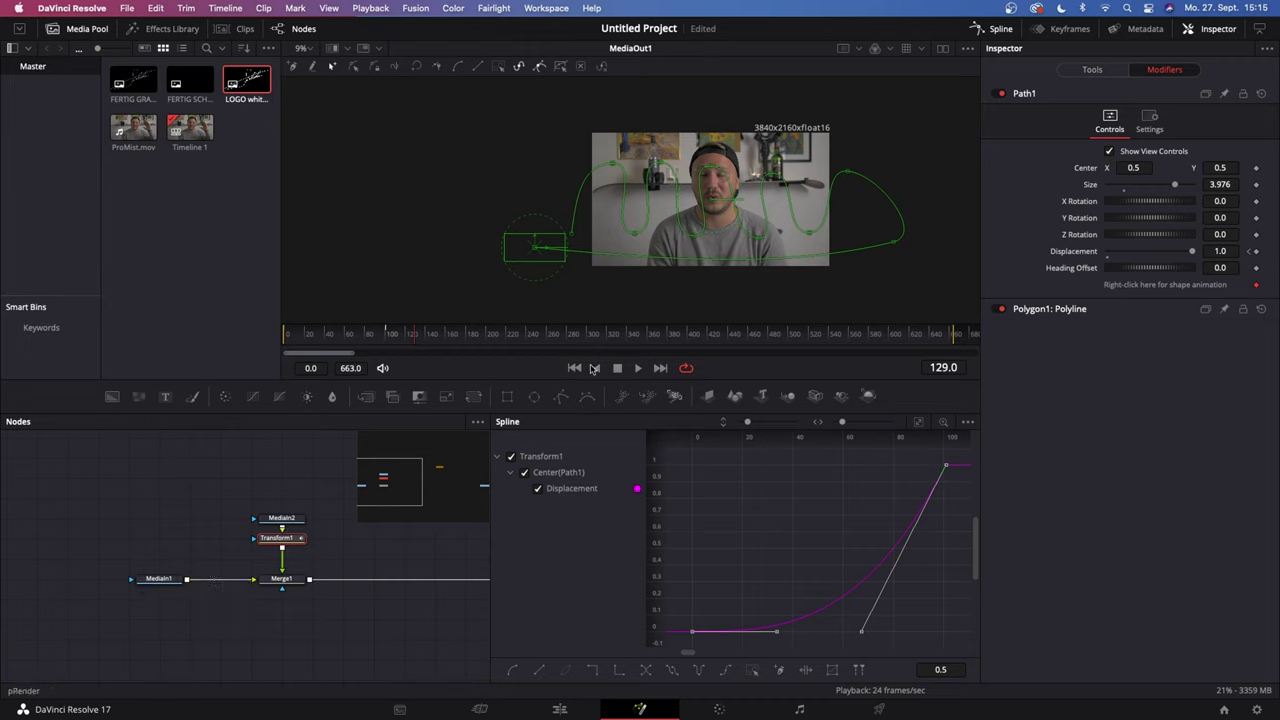
left_click(409, 336)
Rewind to frame 0, set the viewer to Fit, hide the path overlay, and play
left_click_drag(409, 336, 262, 332)
left_click(308, 48)
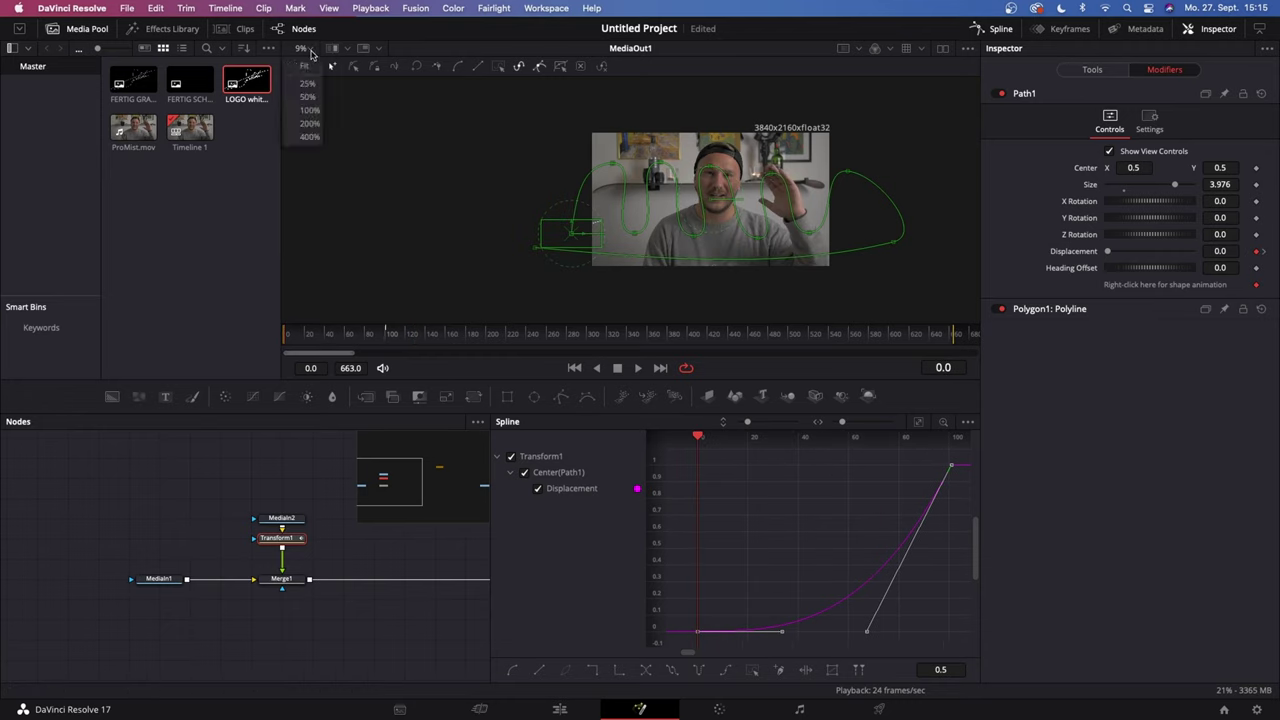
left_click(306, 64)
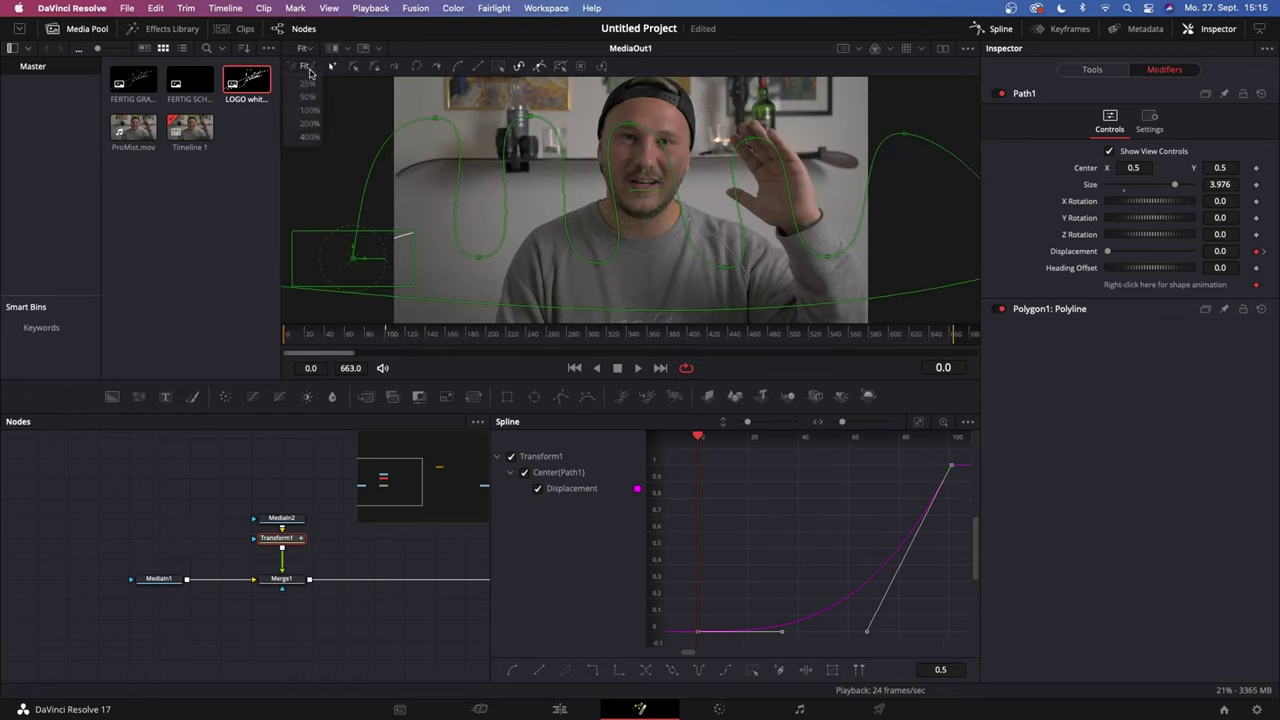
left_click(370, 560)
key("space")
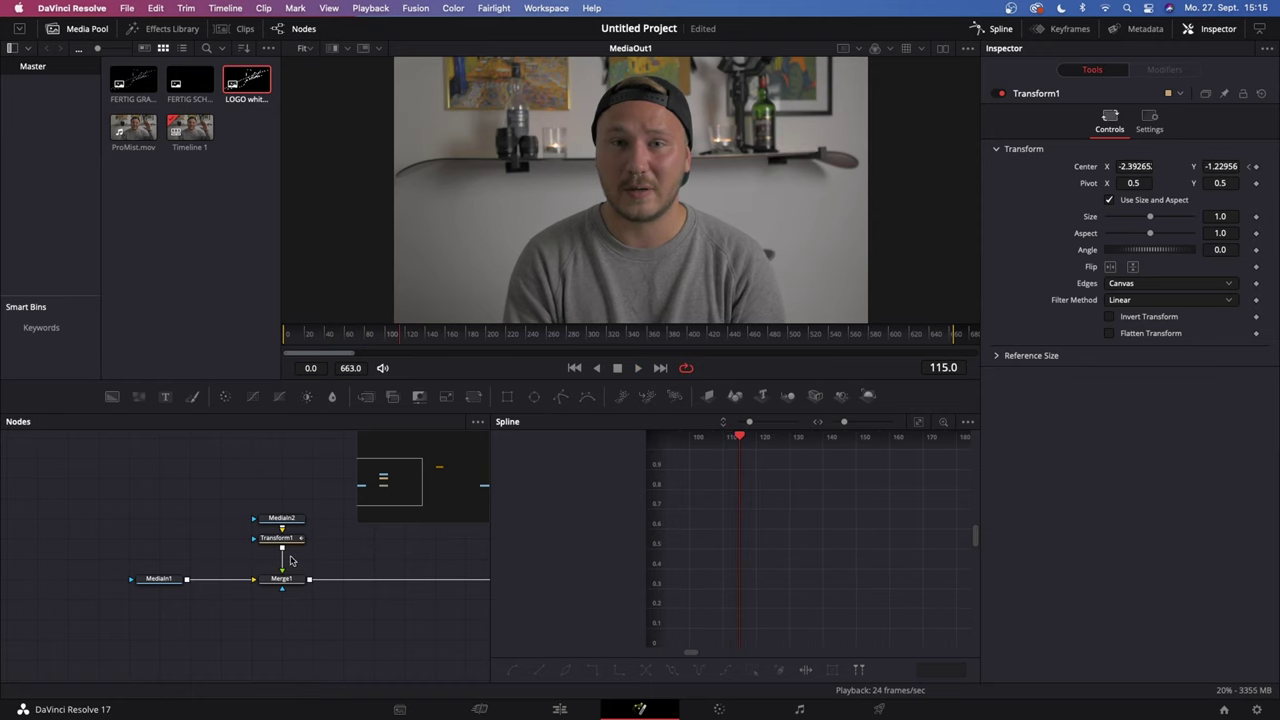
Close the Spline editor and delete MediaIn2, Transform1 and the old Polygon1
left_click(996, 29)
left_click_drag(260, 487, 312, 551)
key("Delete")
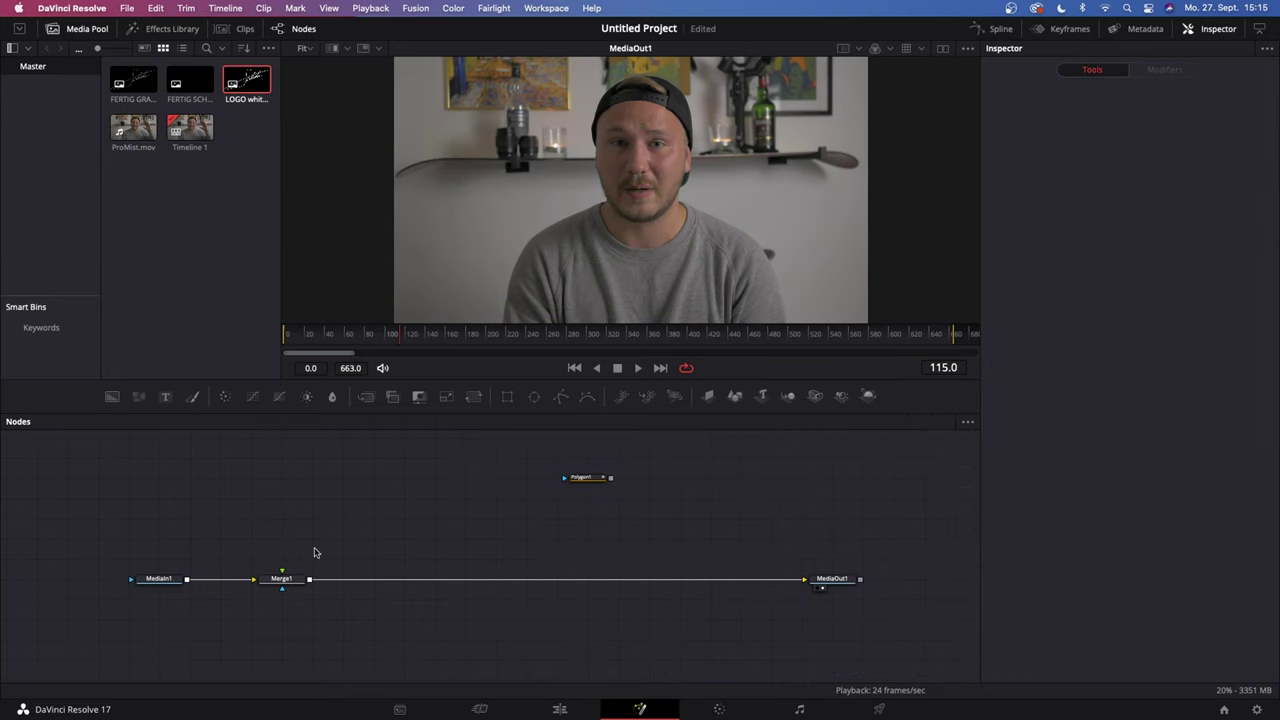
left_click(585, 482)
key("Delete")
scroll(447, 487, "up", 3)
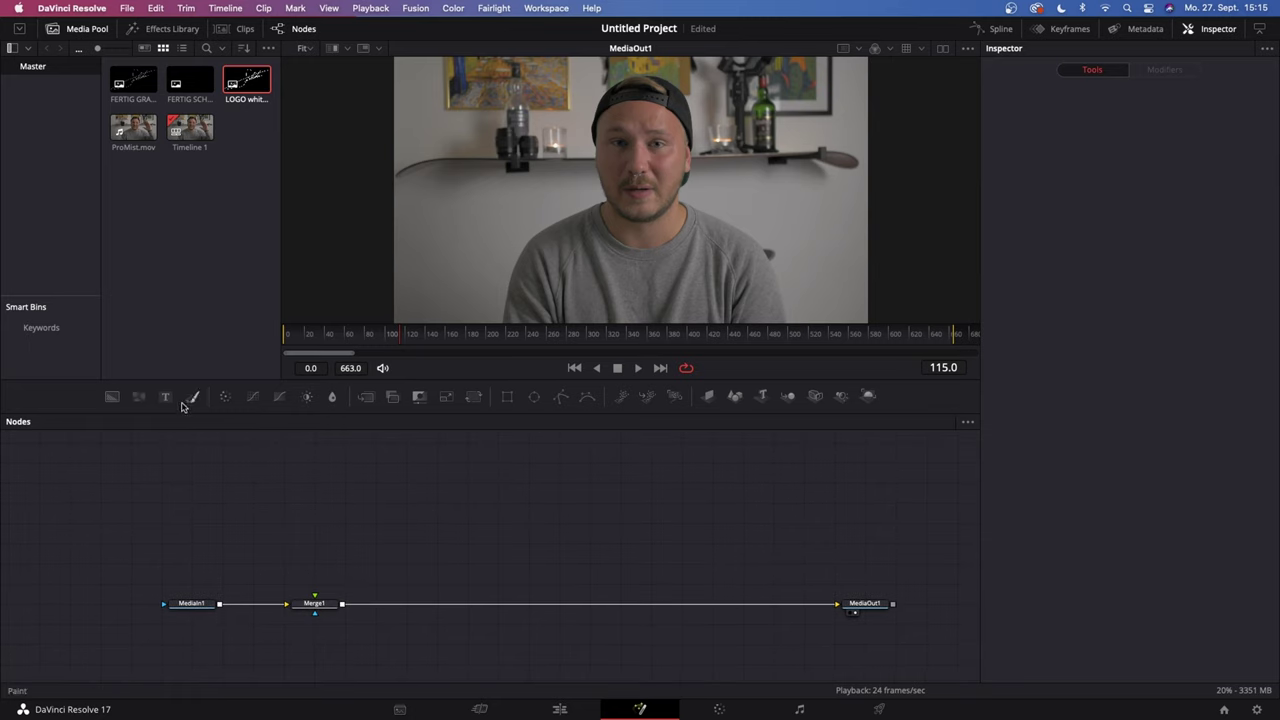
Merge a Text+ node reading 'YOUR TEXT' over the footage and add a new Polygon node
left_click_drag(166, 396, 315, 598)
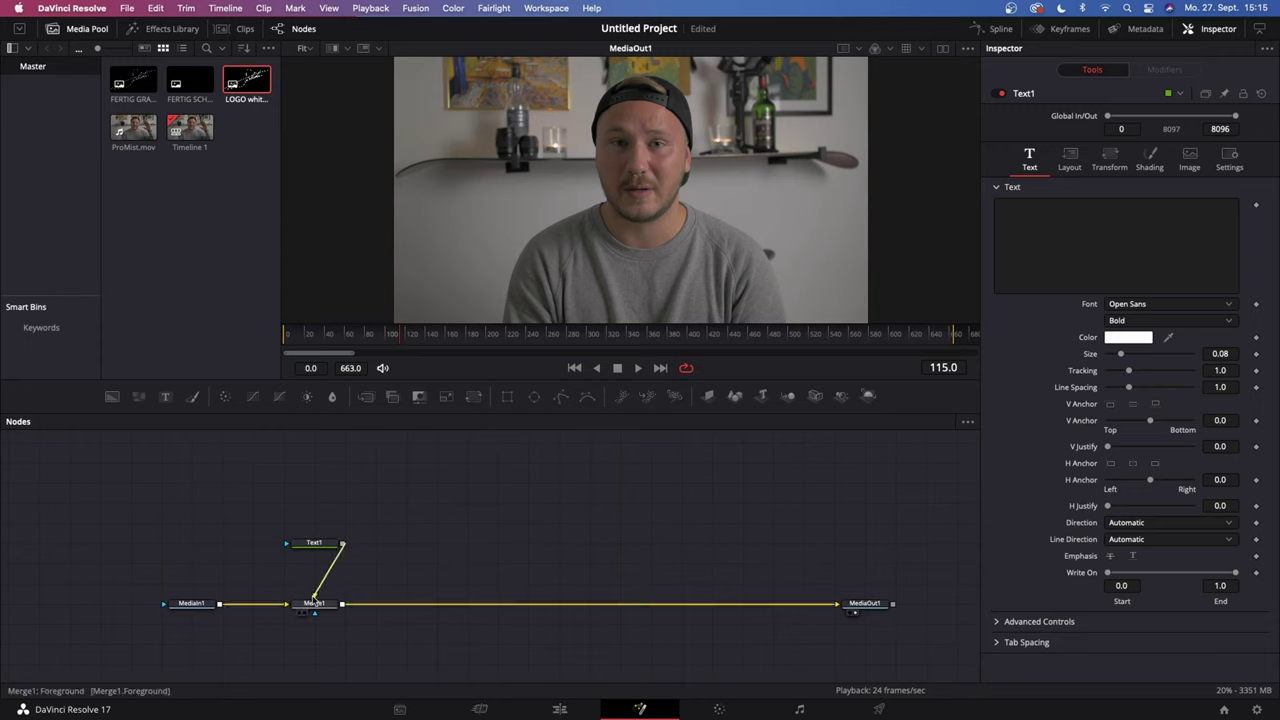
left_click(314, 543)
left_click(1124, 232)
type("YOUR TEXT")
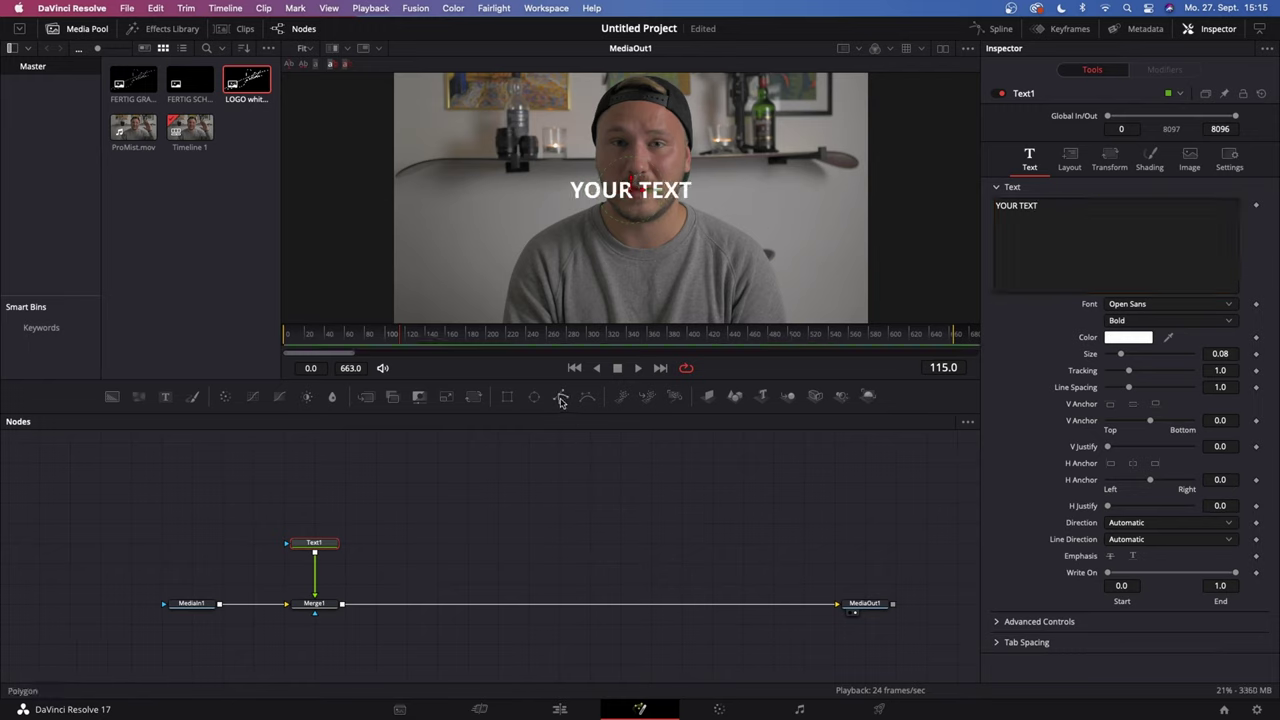
left_click_drag(561, 398, 652, 463)
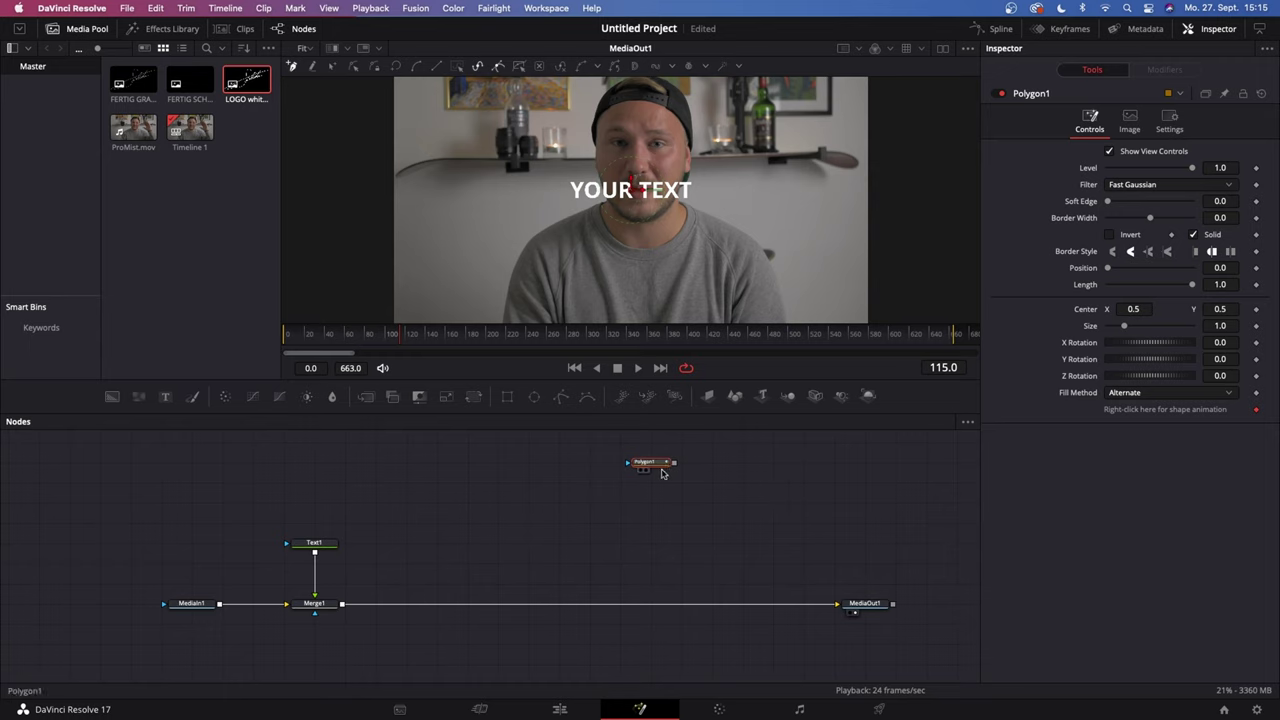
Draw eight points zigzagging back and forth across the frame, then select and smooth them all
scroll(601, 251, "down", 2)
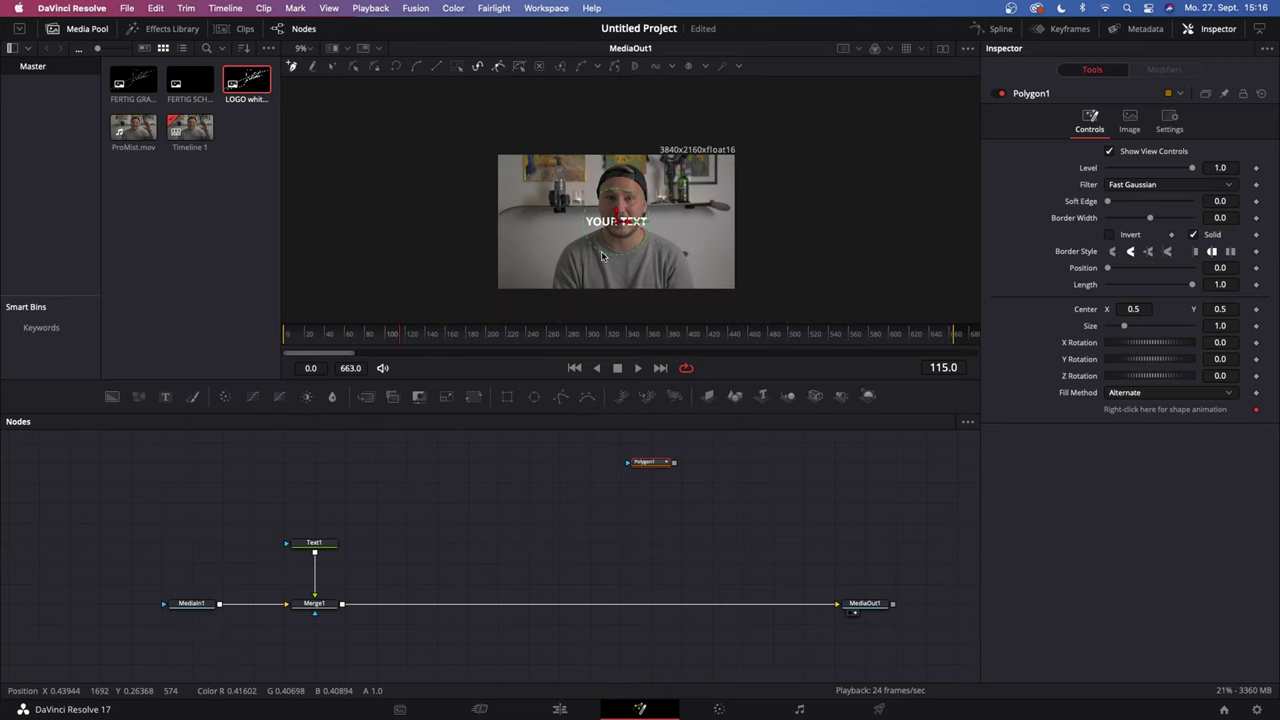
left_click(462, 251)
left_click(775, 250)
left_click(776, 226)
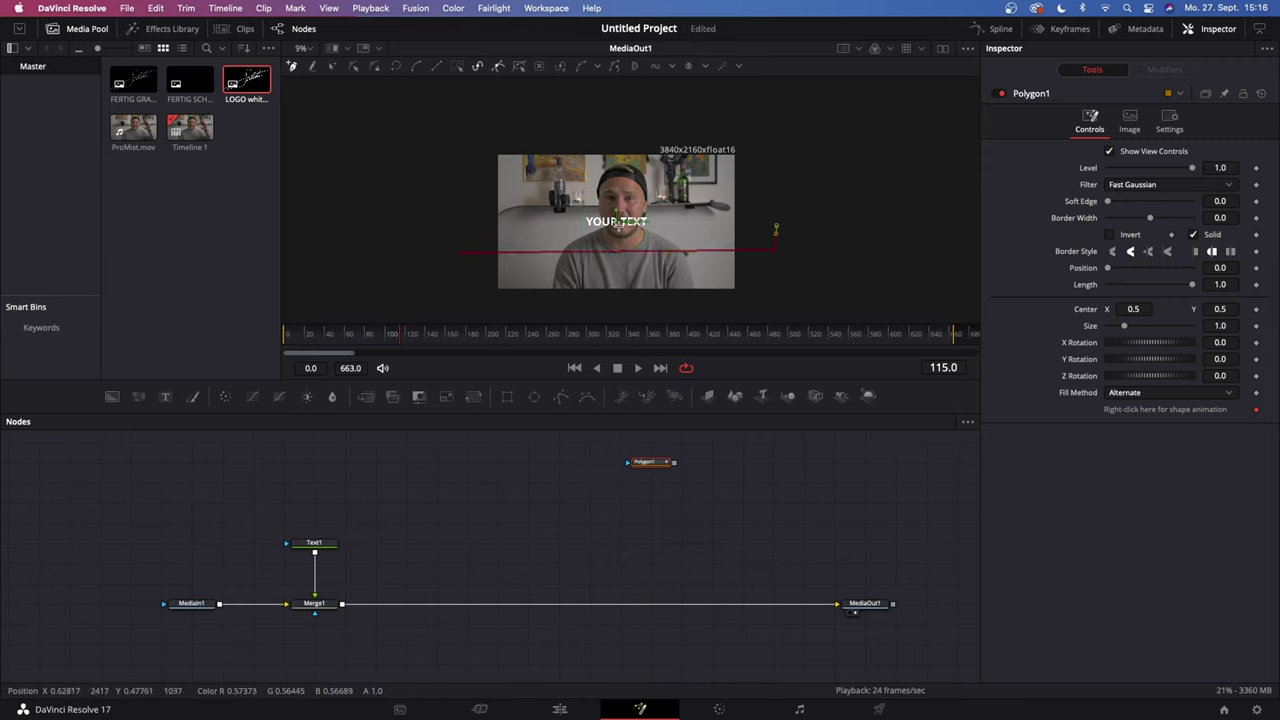
left_click(464, 226)
left_click(464, 197)
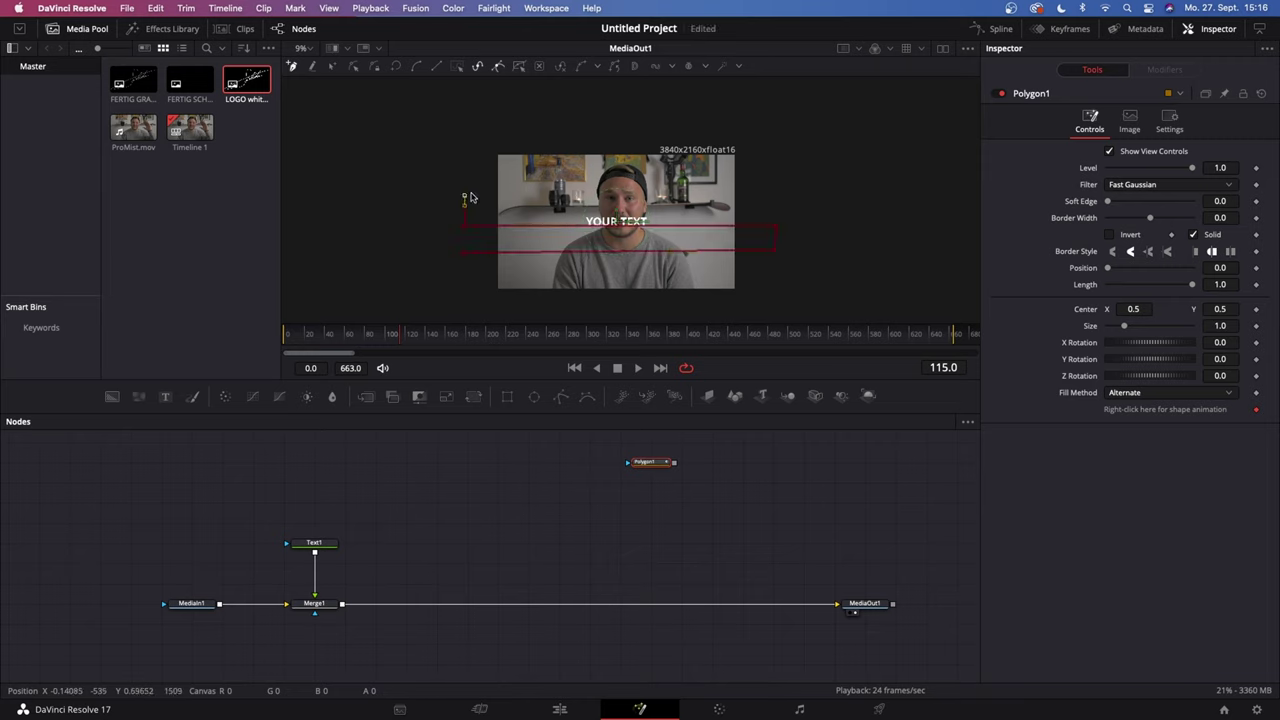
left_click(771, 197)
left_click(772, 172)
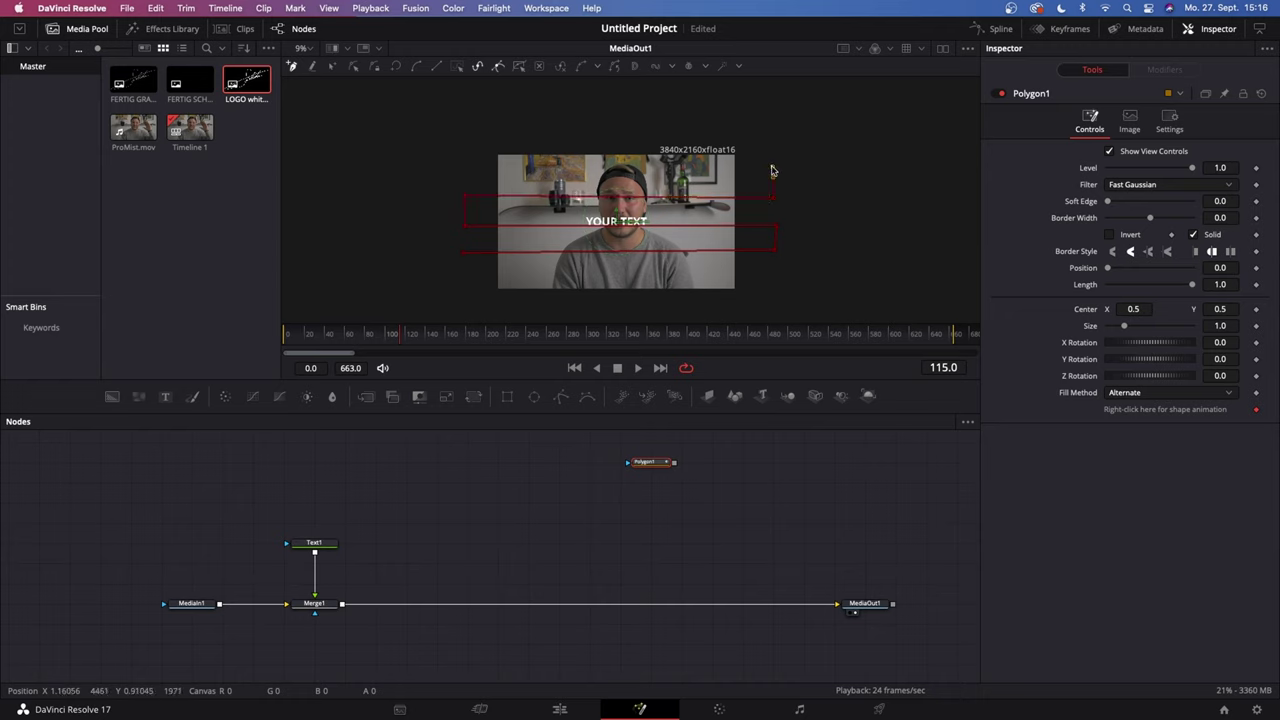
left_click(466, 164)
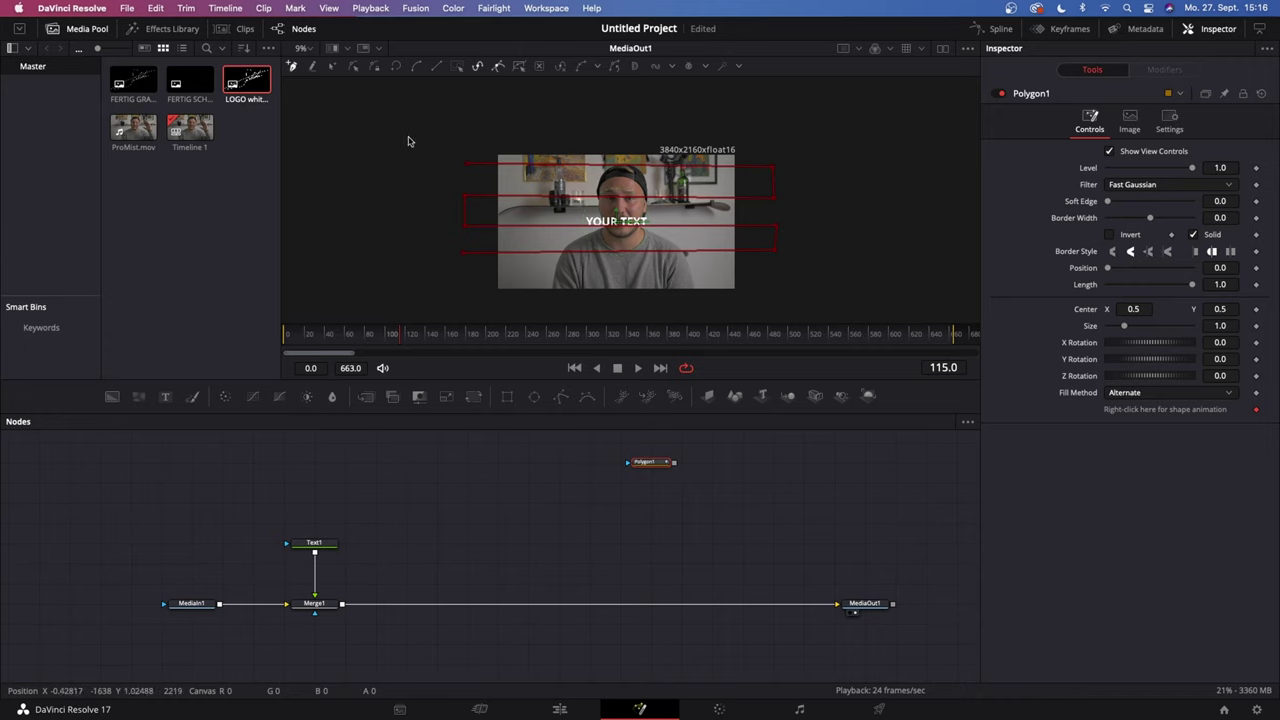
left_click_drag(401, 138, 828, 297)
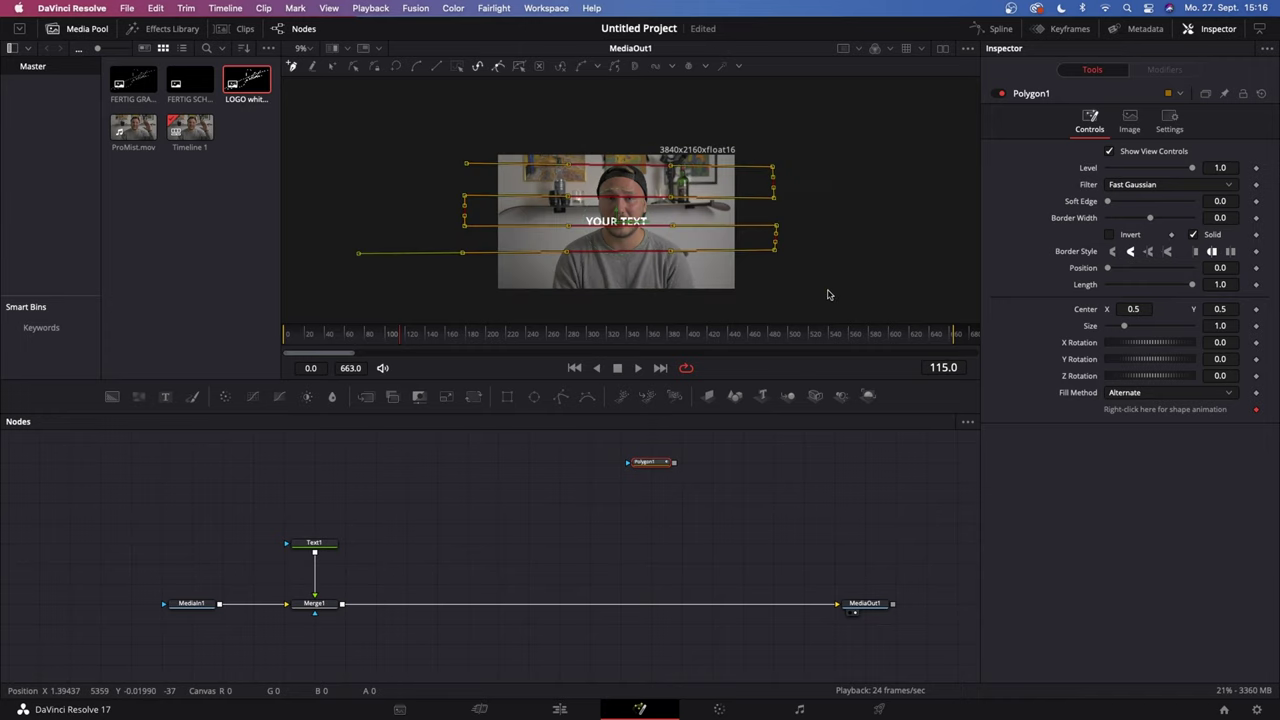
left_click(417, 66)
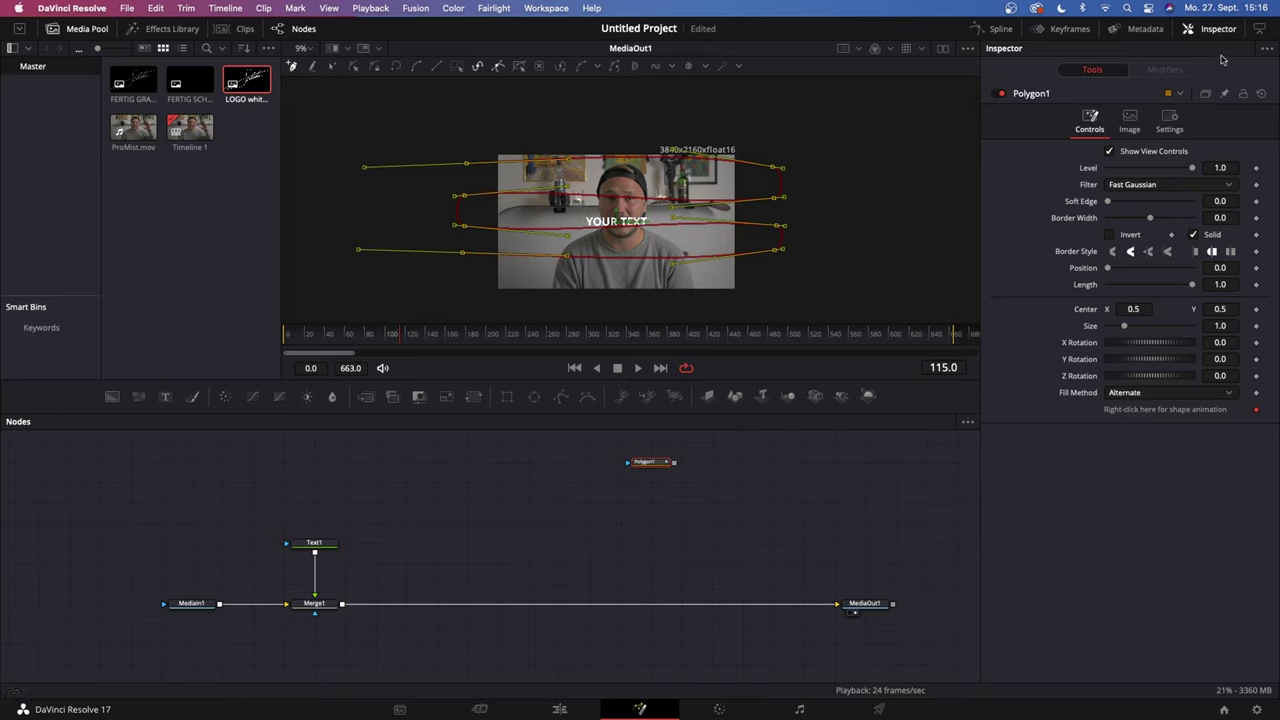
Remove the animation from Polygon1's polyline, then publish the polyline shape
right_click(1139, 415)
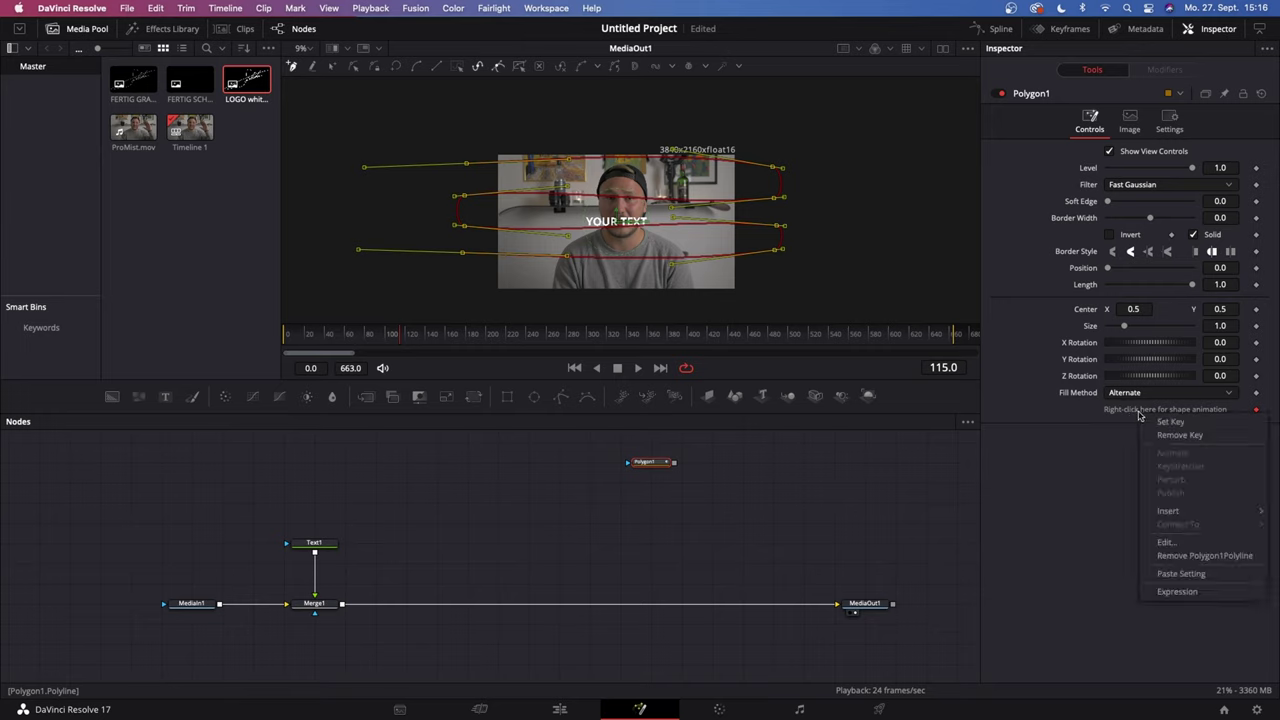
left_click(1198, 558)
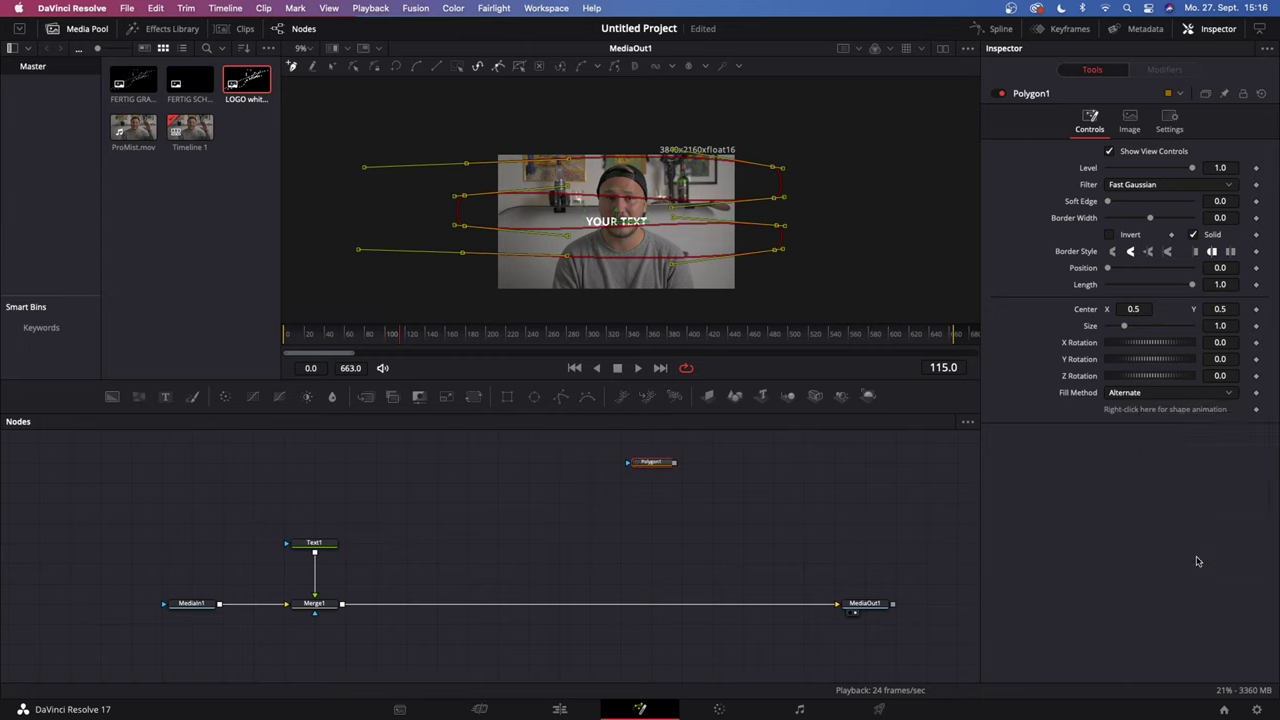
right_click(1155, 416)
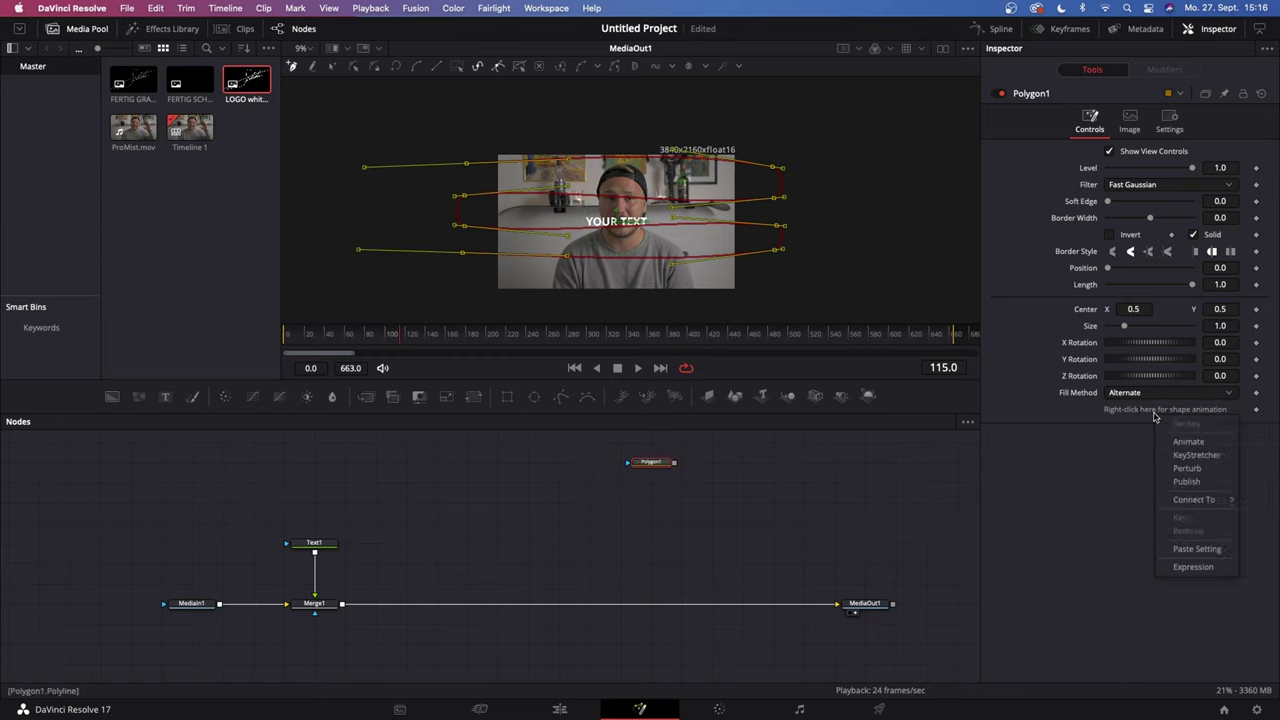
left_click(1187, 482)
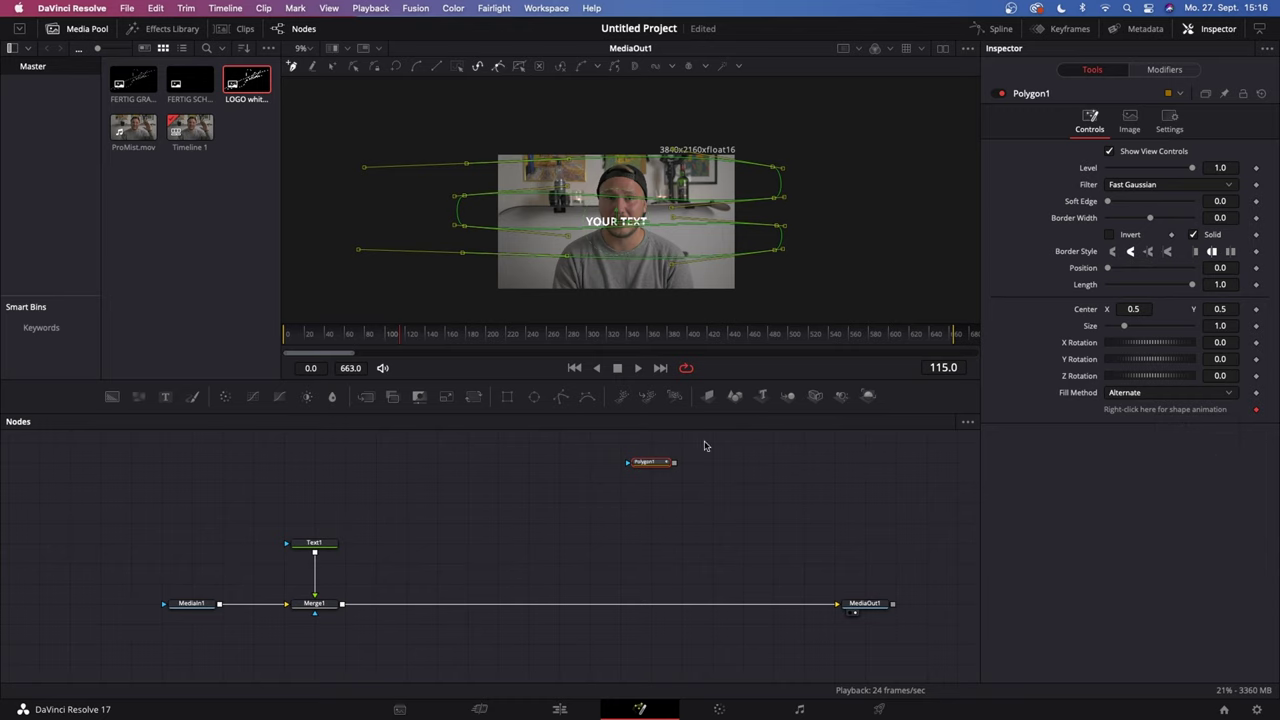
Put the Text1 title's Layout Center on a Path modifier
left_click(314, 545)
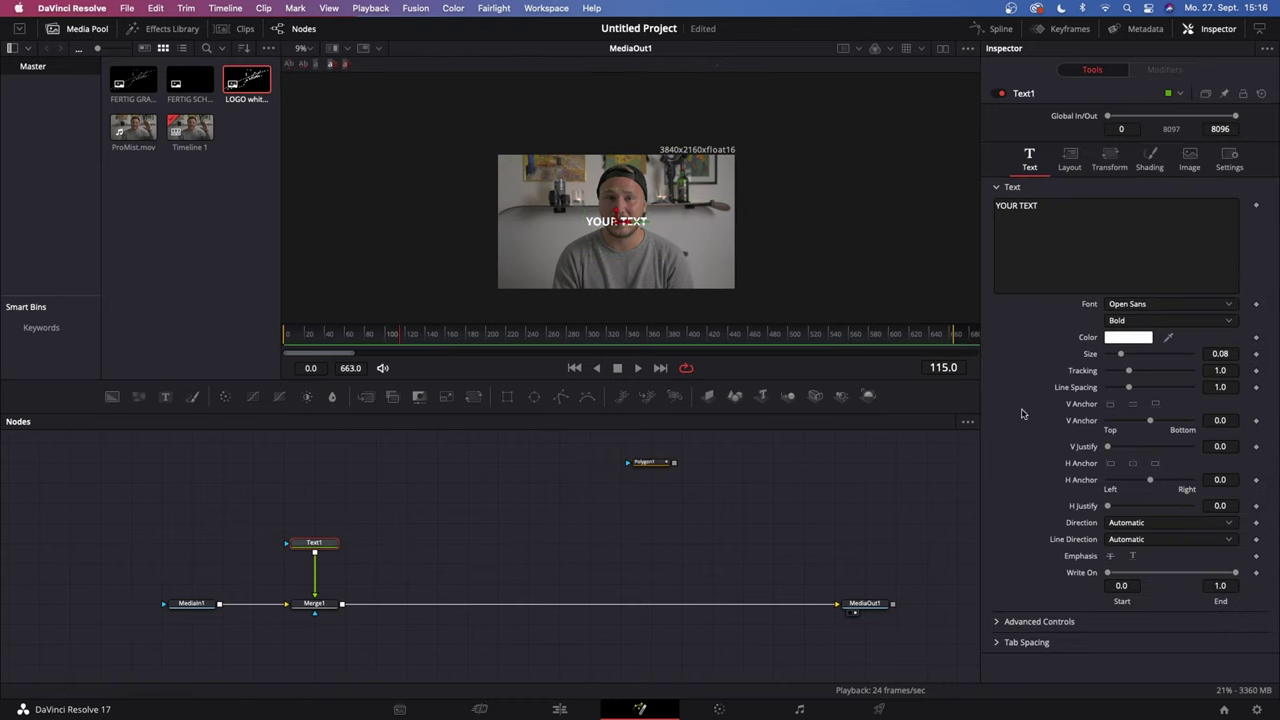
left_click(1069, 158)
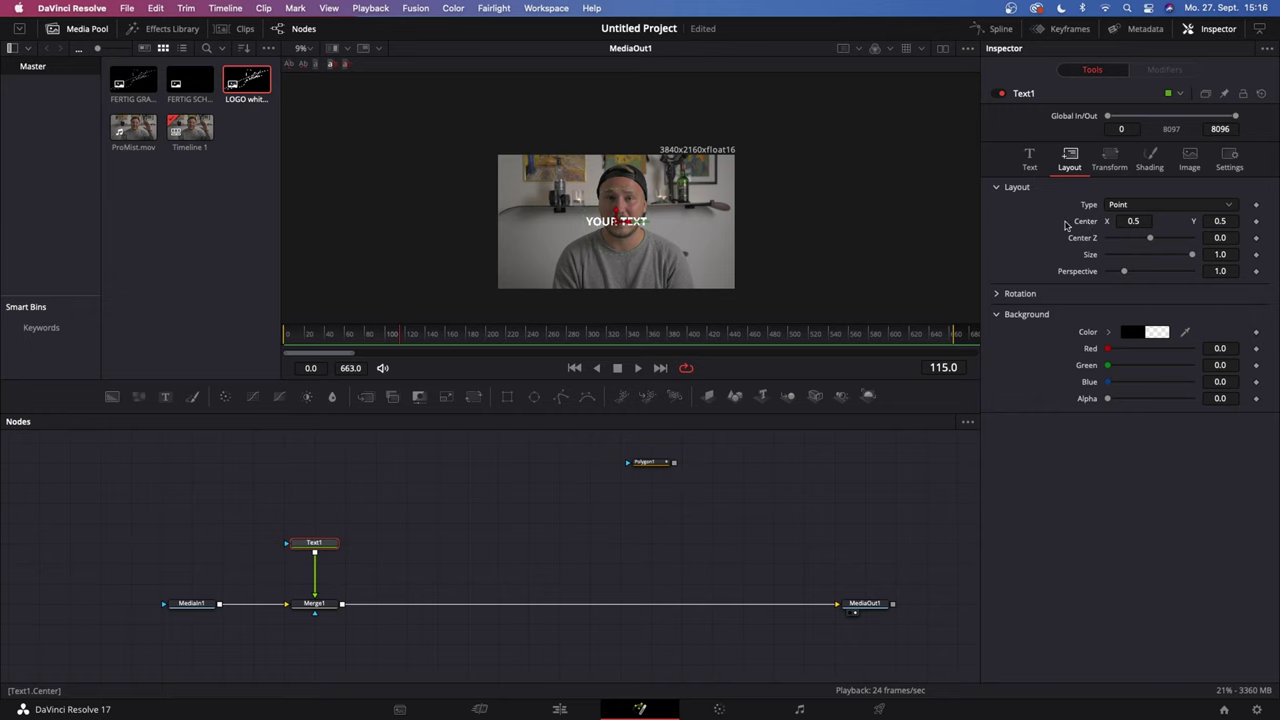
right_click(1076, 225)
left_click(1107, 238)
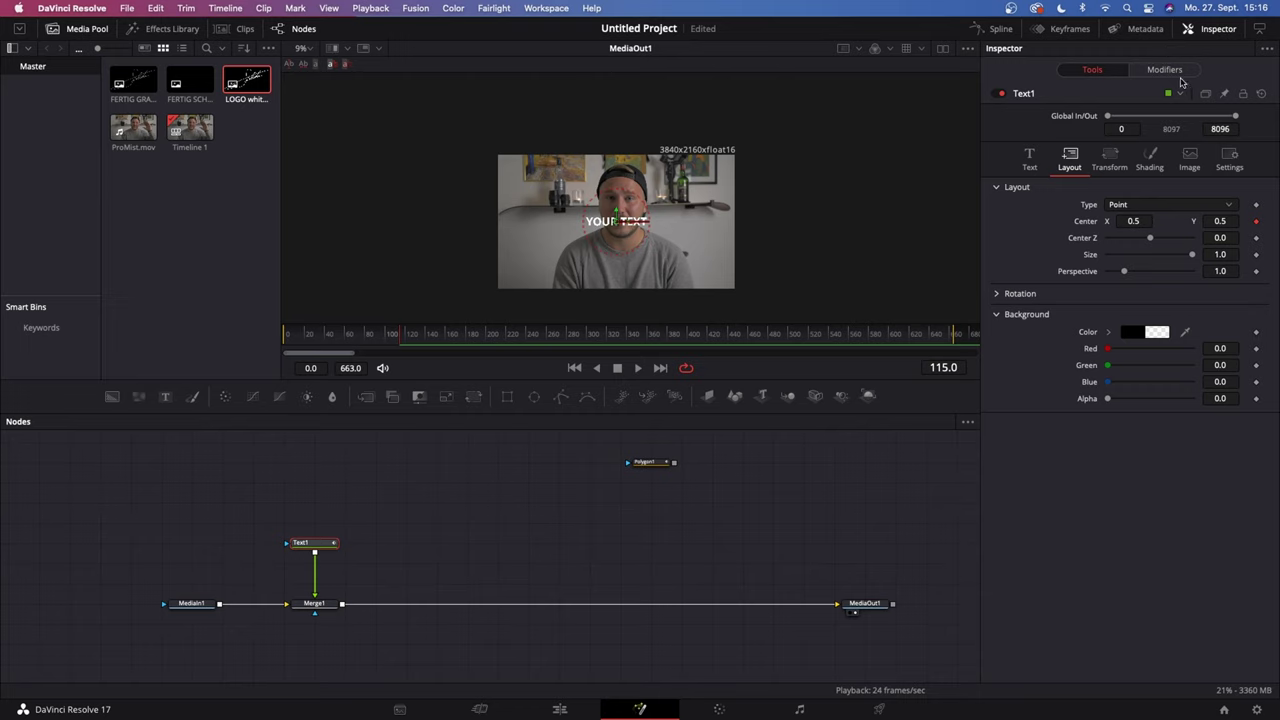
Connect Path1's shape to Polygon1: Polyline's Value
left_click(1167, 72)
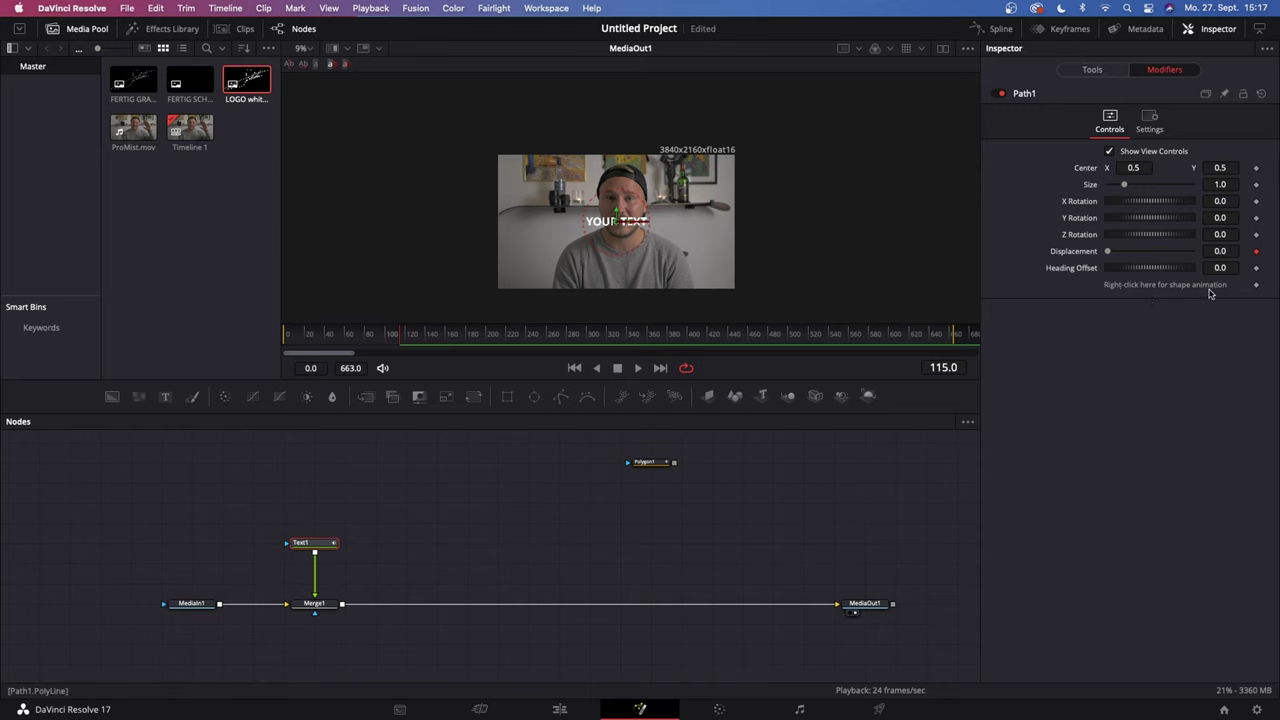
right_click(1173, 289)
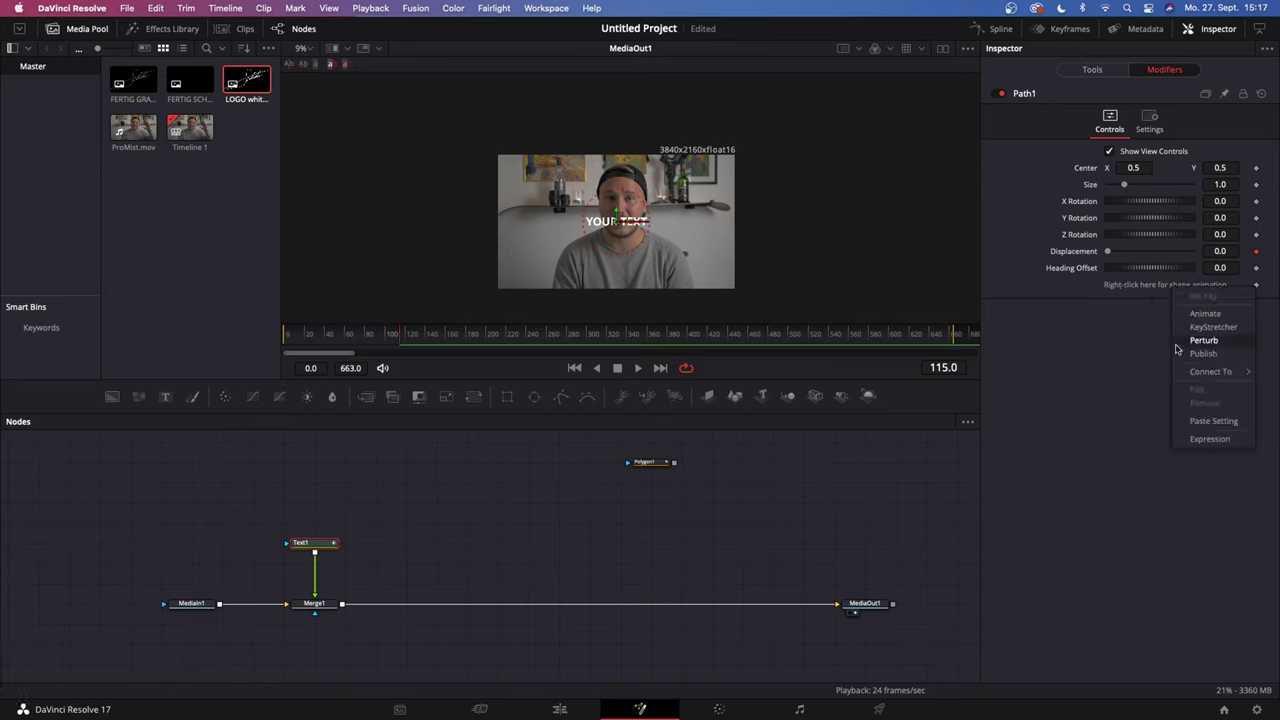
mouse_move(1214, 374)
mouse_move(1123, 378)
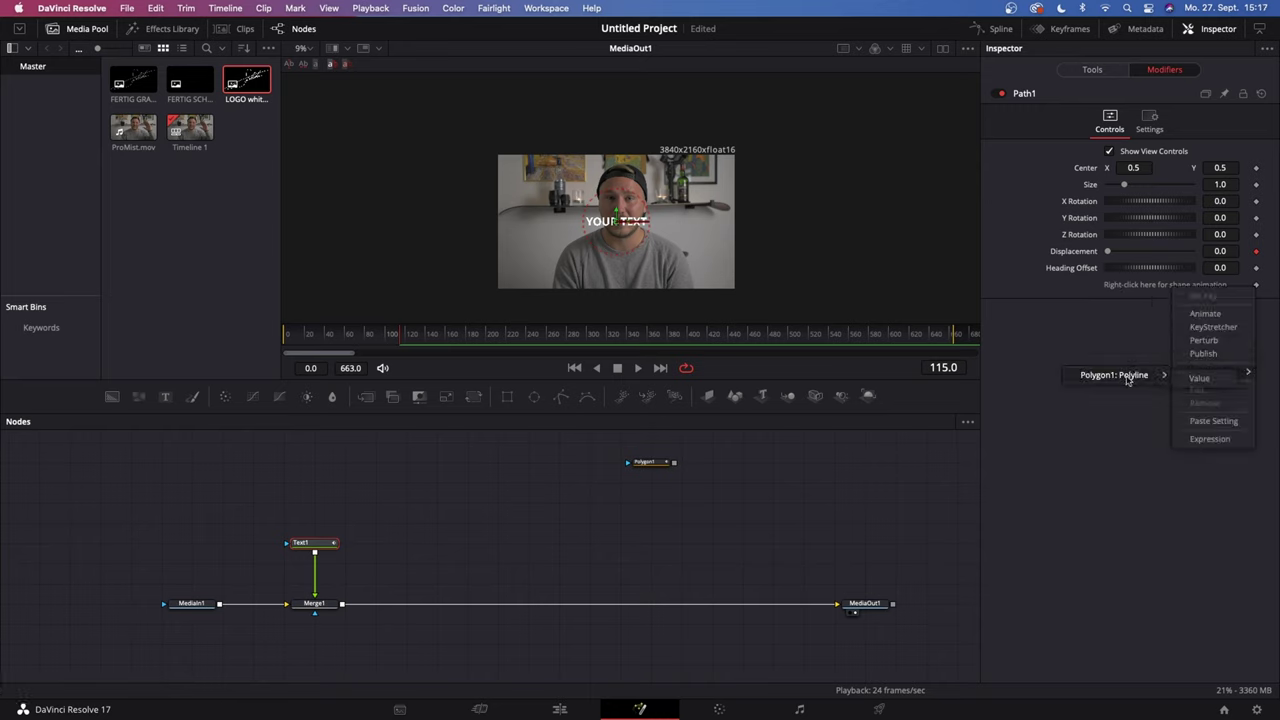
left_click(1196, 379)
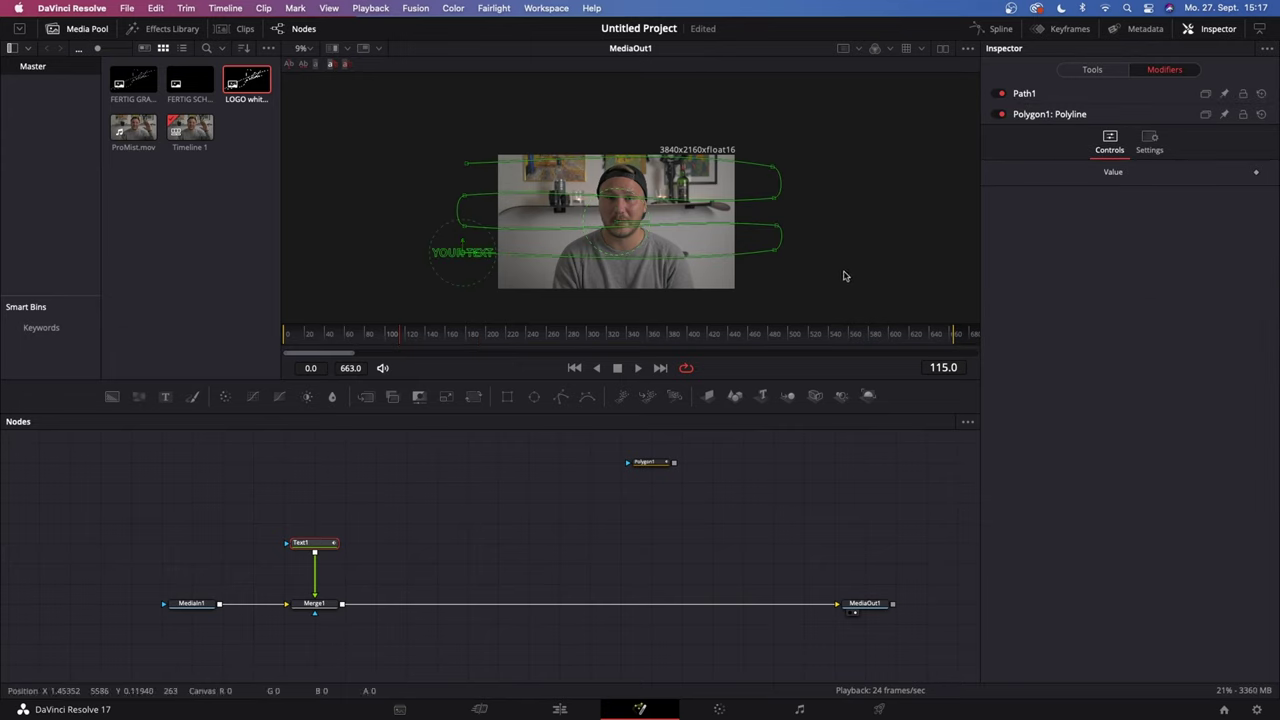
left_click(1040, 95)
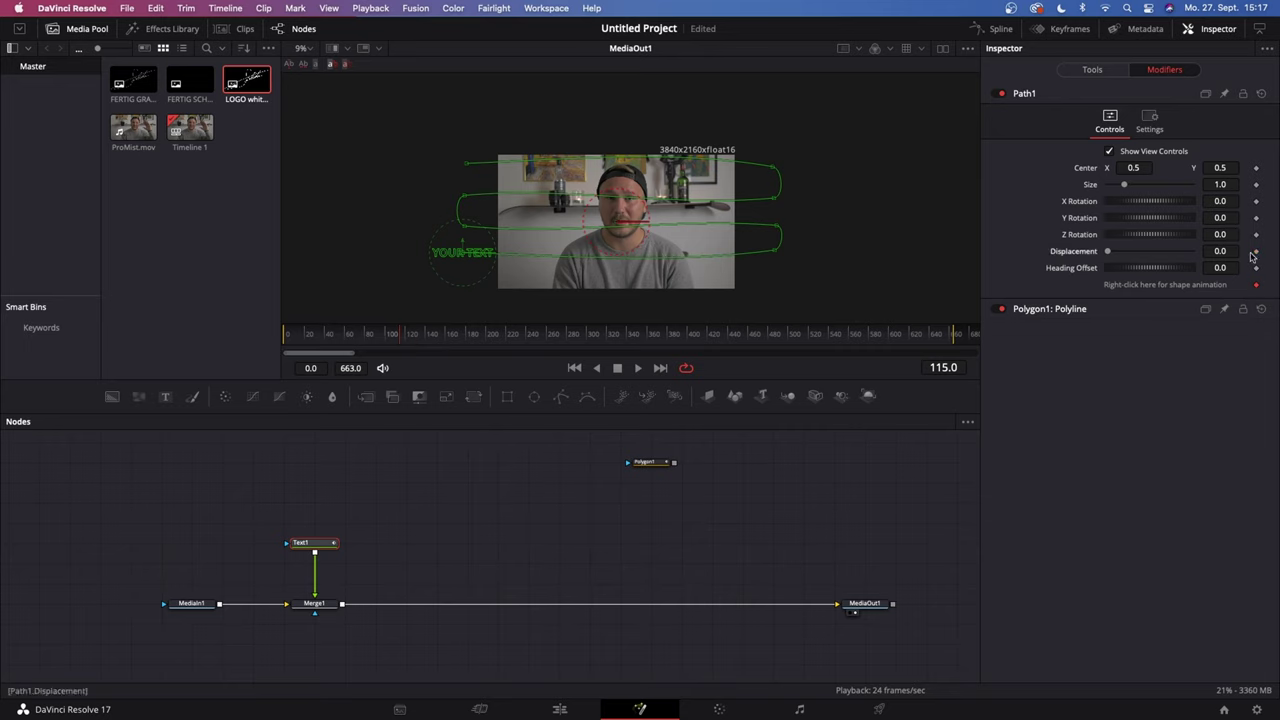
Keyframe Path1 Displacement from 0.0 at frame 0 to 1.0 at frame 121, viewer at Fit
left_click(287, 334)
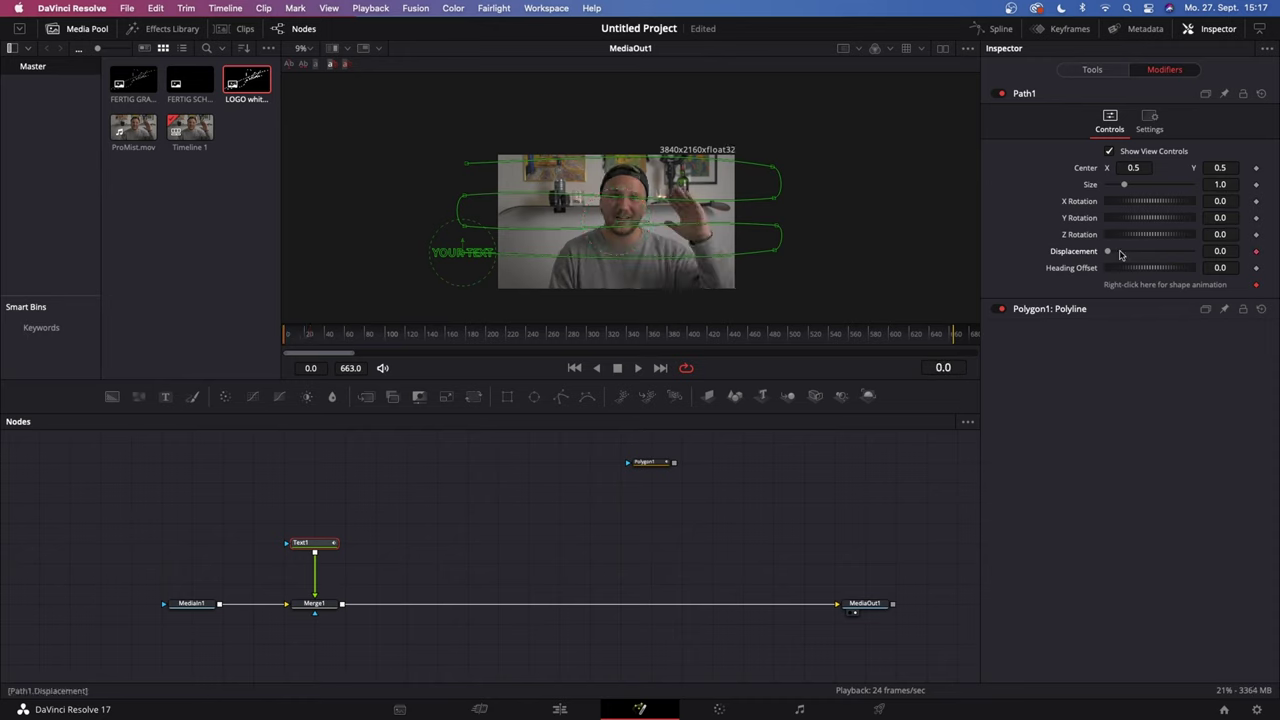
left_click(405, 338)
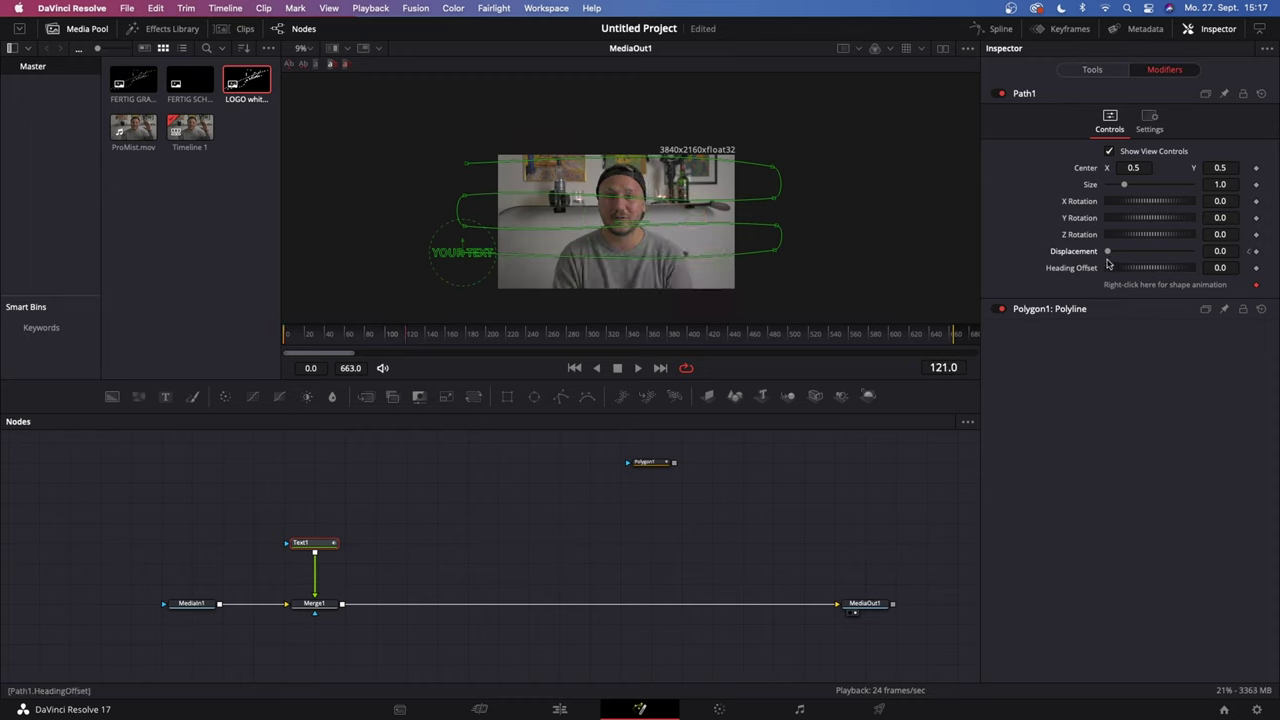
left_click_drag(1107, 252, 1201, 257)
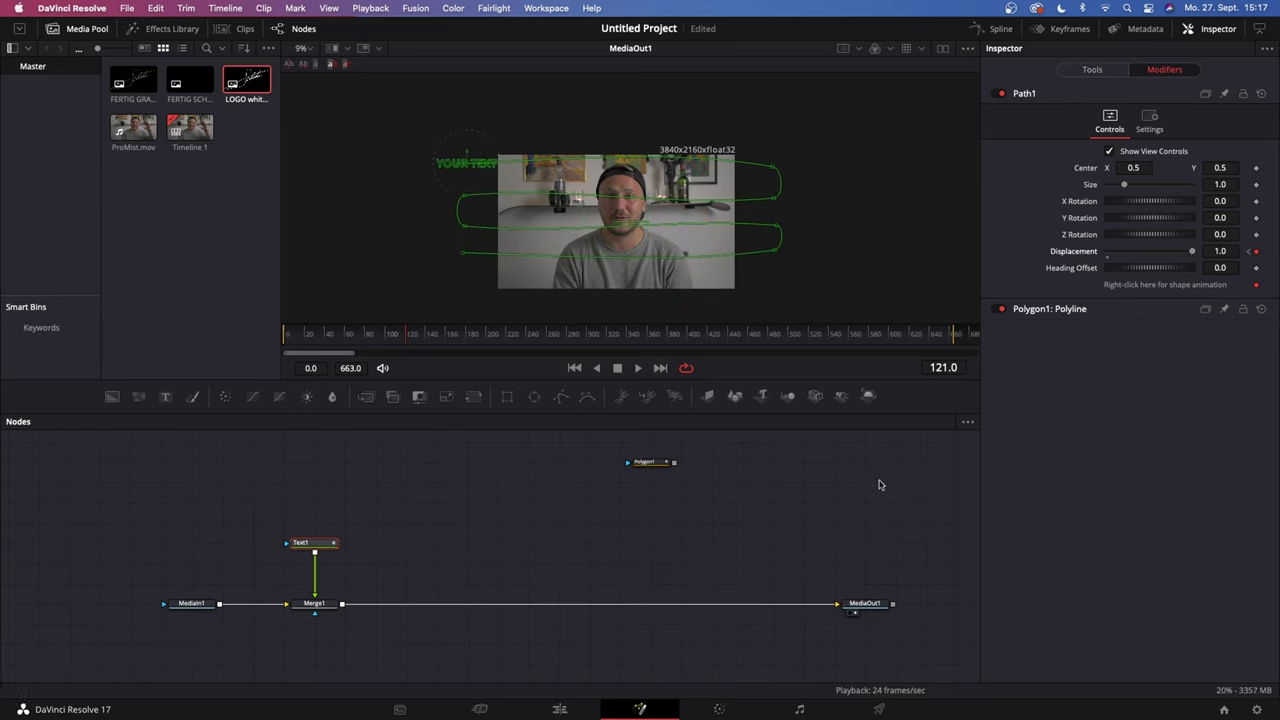
left_click_drag(352, 336, 270, 333)
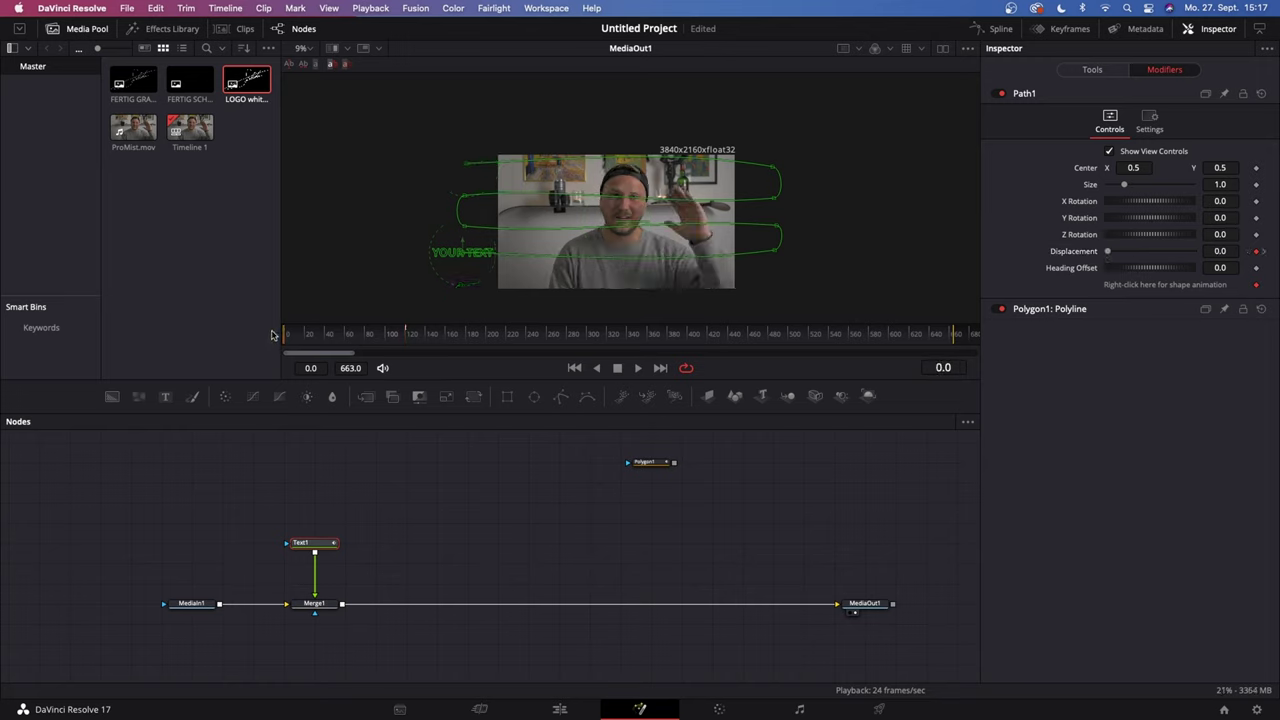
left_click(309, 52)
left_click(300, 60)
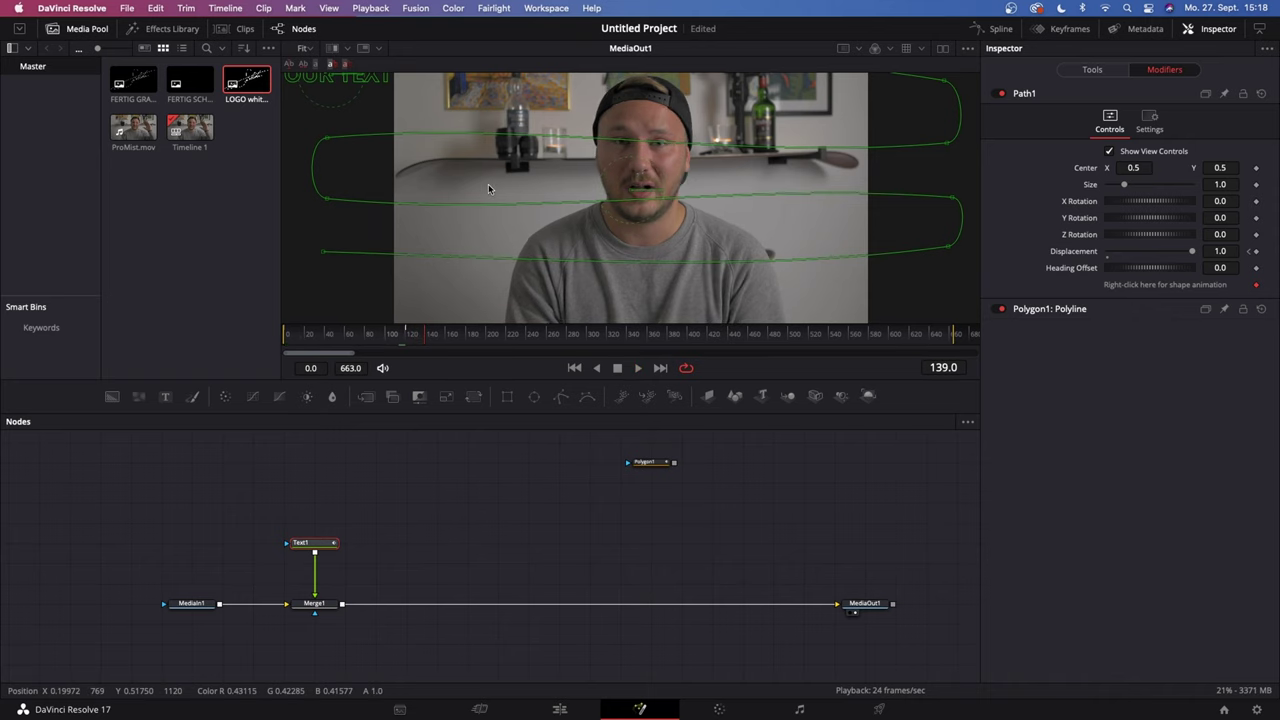
In the Spline editor, apply Ease > In Cubic to both Displacement keyframes
scroll(488, 184, "down", 2)
left_click(978, 31)
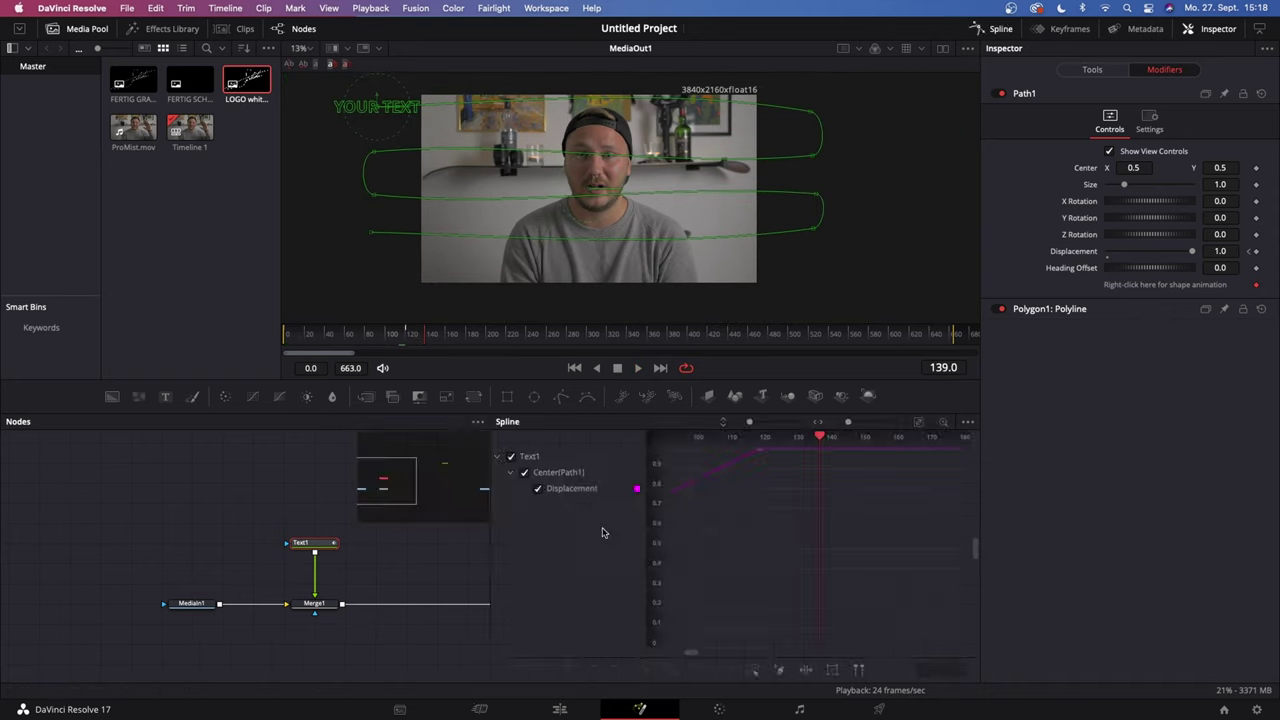
left_click_drag(960, 455, 688, 644)
right_click(805, 567)
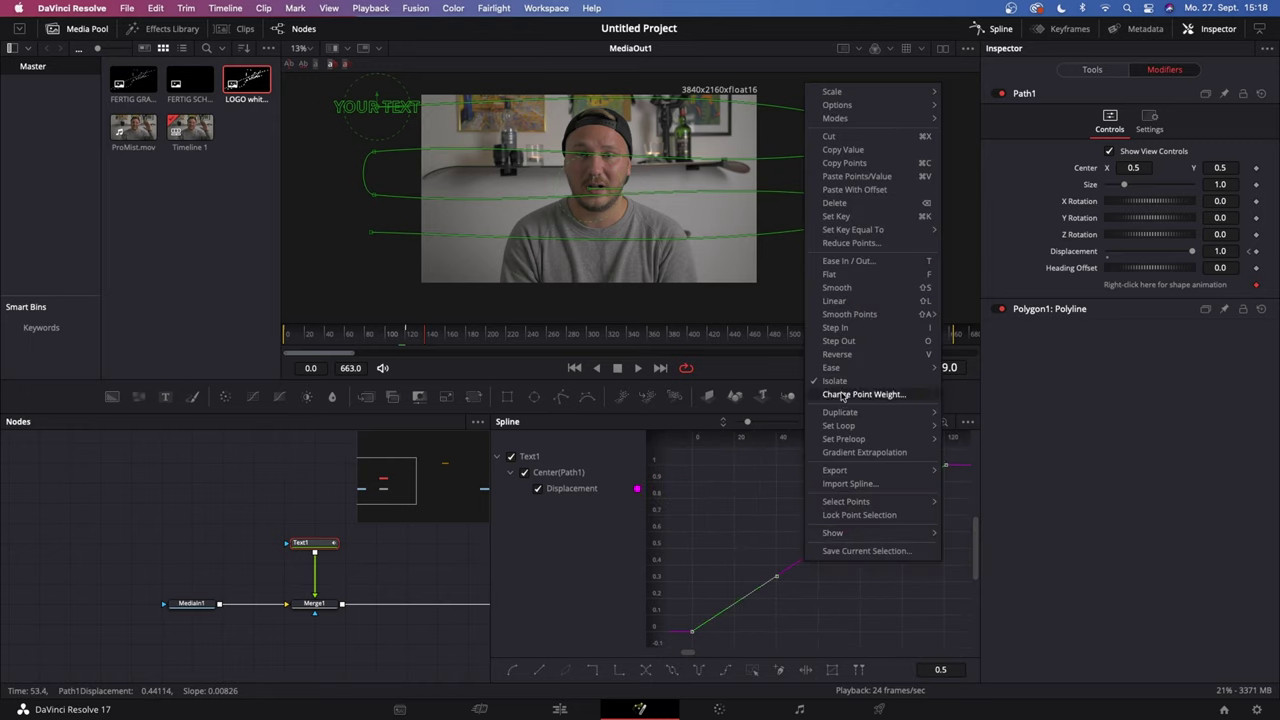
mouse_move(848, 373)
left_click(974, 398)
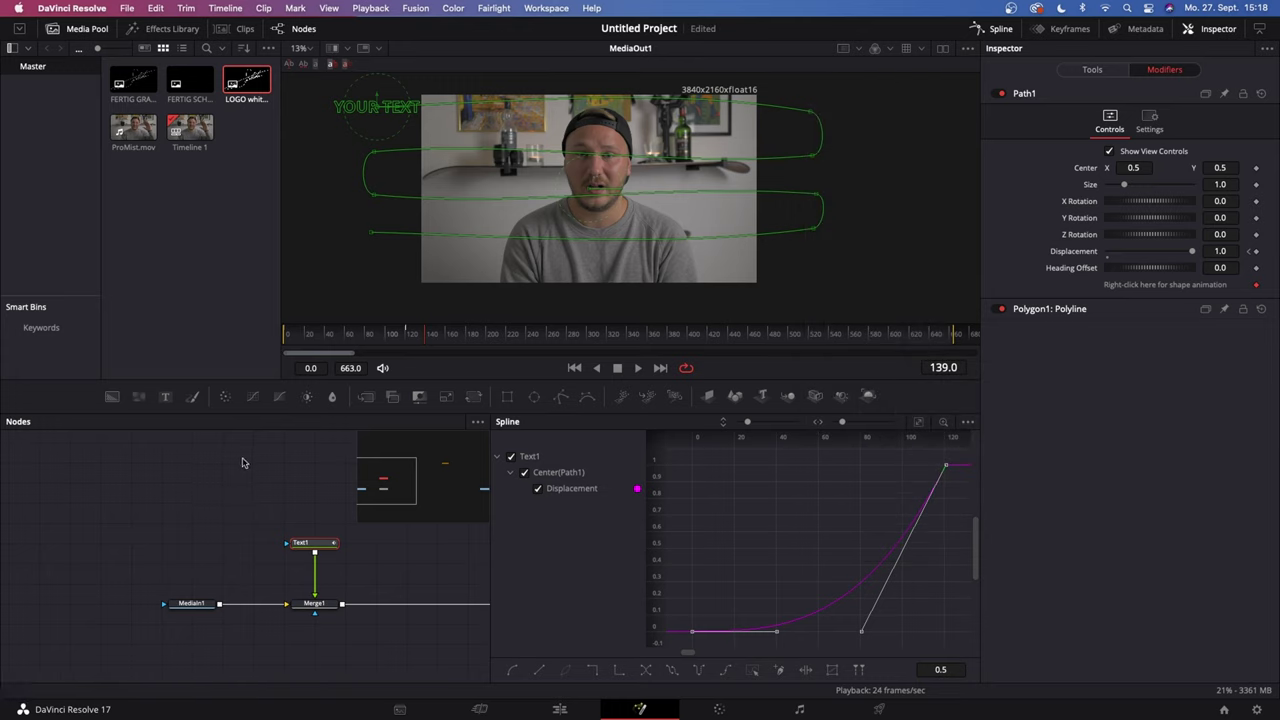